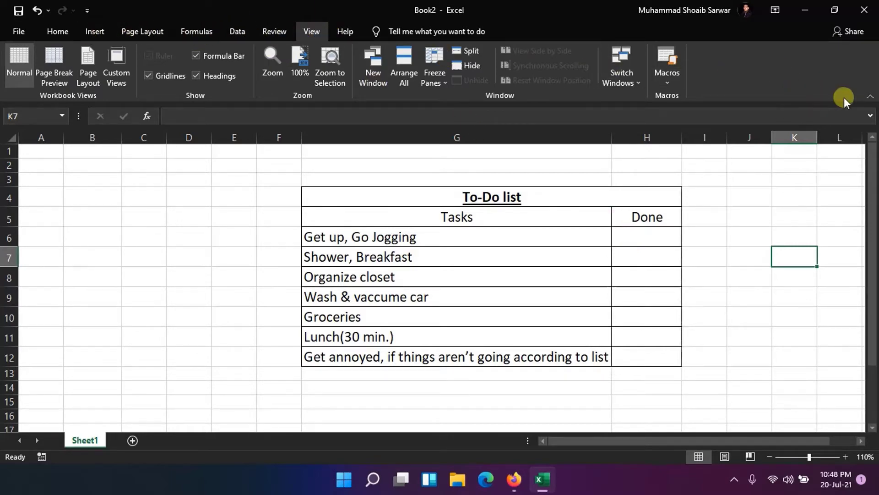
Enable the Developer tab through the ribbon customisation options.
{"action": "right_click", "coordinate": [773, 66]}
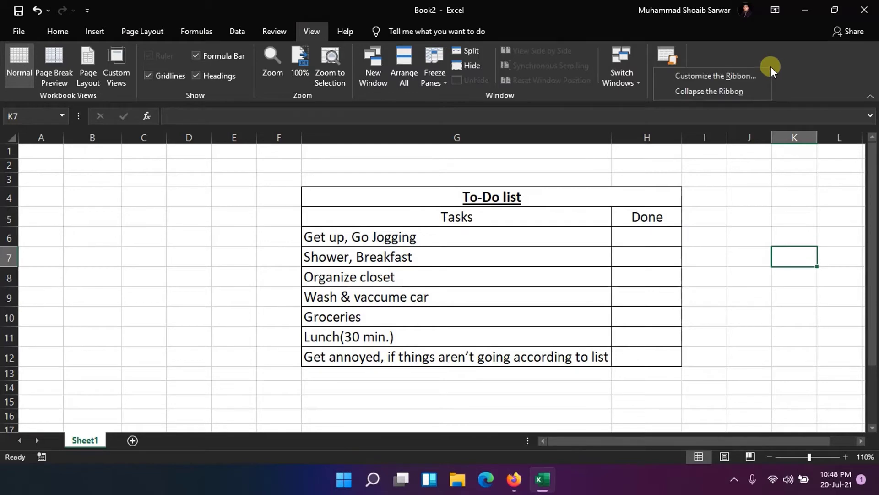
{"action": "left_click", "coordinate": [739, 75]}
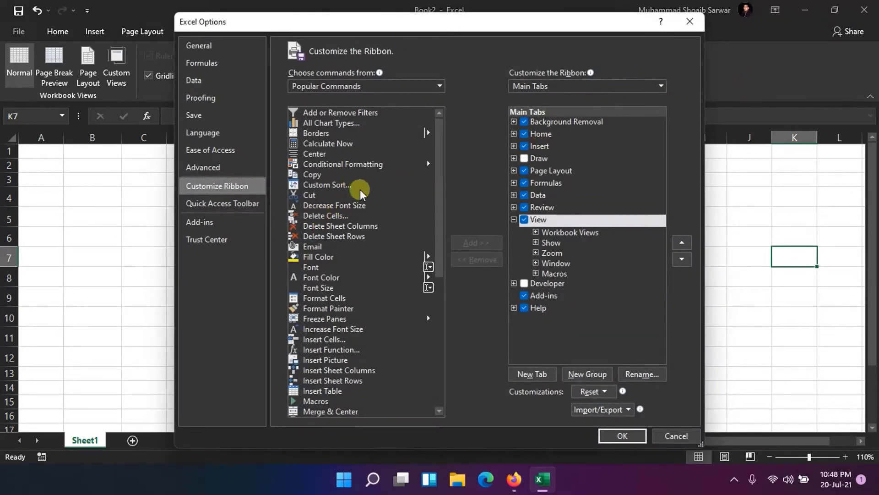
{"action": "left_click", "coordinate": [524, 283]}
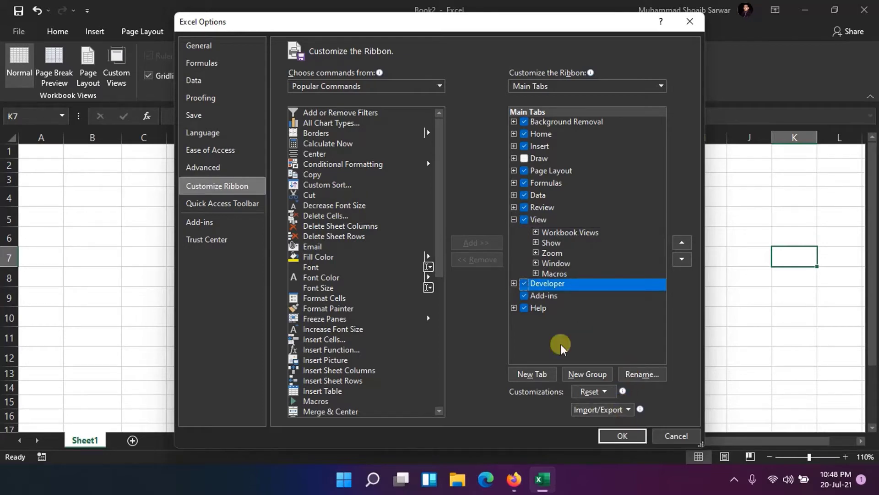
{"action": "left_click", "coordinate": [617, 436]}
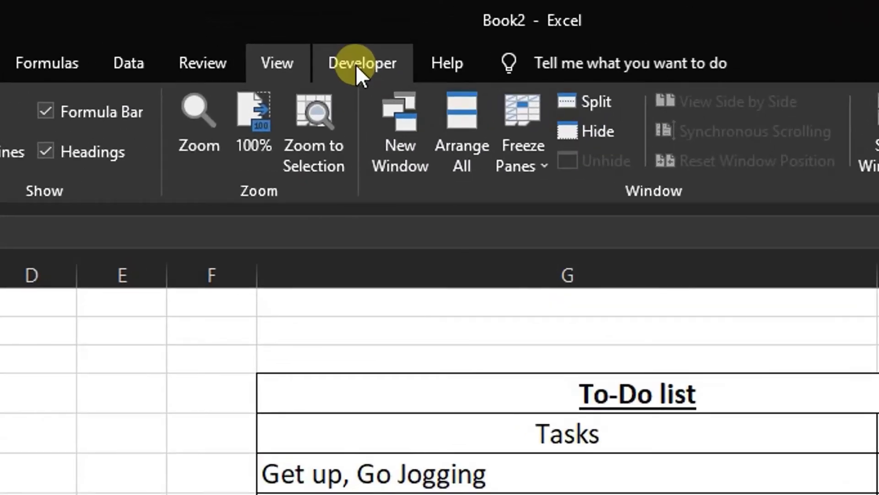
Choose the Check Box form control from Developer > Insert to draw it.
{"action": "left_click", "coordinate": [353, 36]}
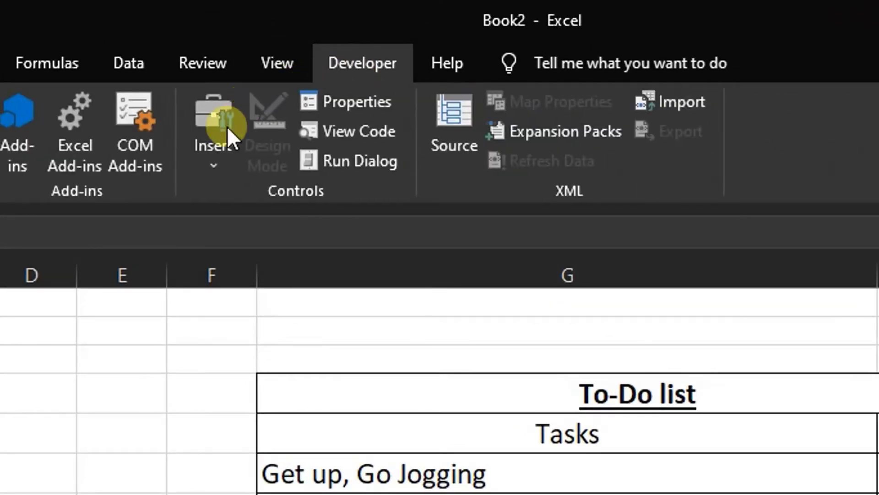
{"action": "left_click", "coordinate": [213, 166]}
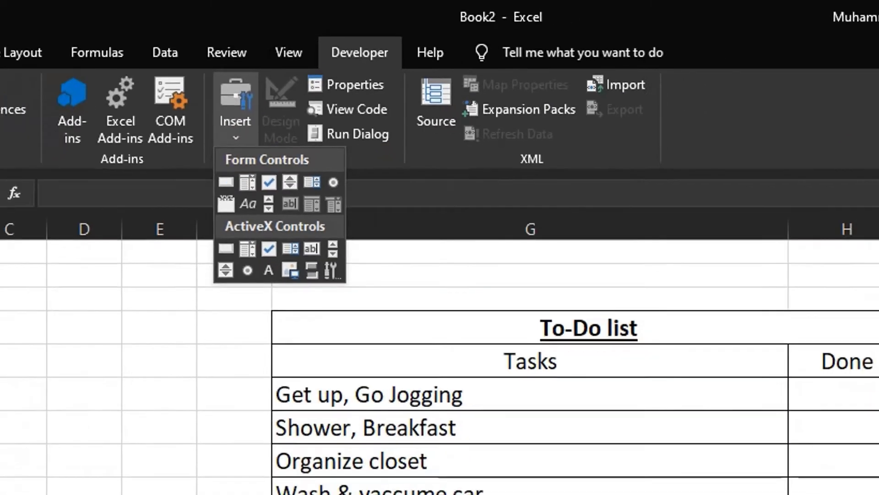
{"action": "left_click", "coordinate": [653, 209]}
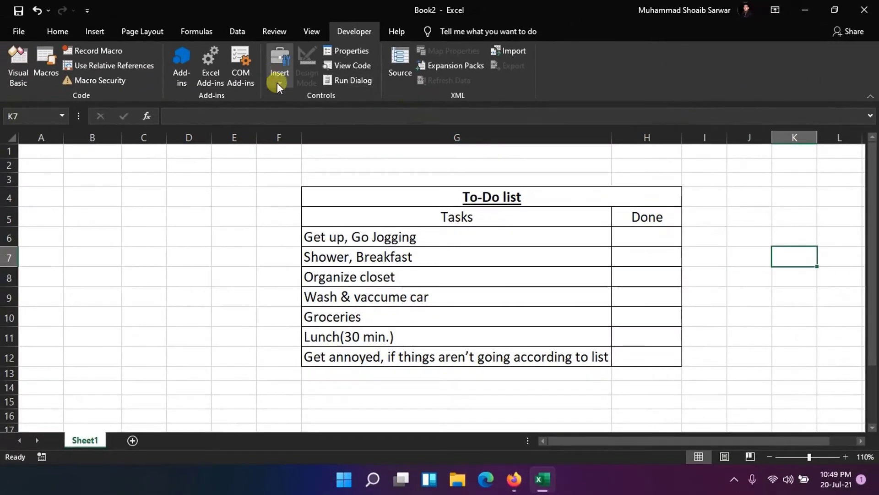
{"action": "left_click", "coordinate": [279, 83]}
{"action": "left_click", "coordinate": [300, 110]}
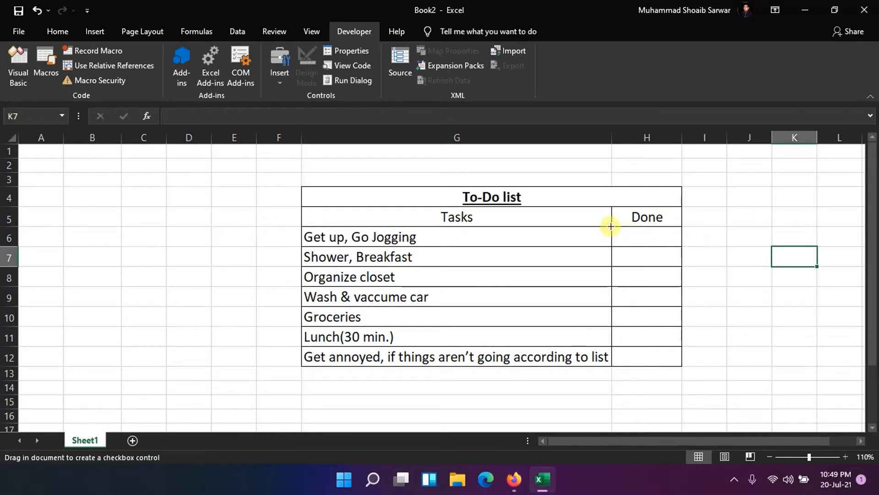
Draw a checkbox in H6, relabel it DONE, and test ticking it.
{"action": "left_click_drag", "start_coordinate": [612, 227], "coordinate": [679, 242]}
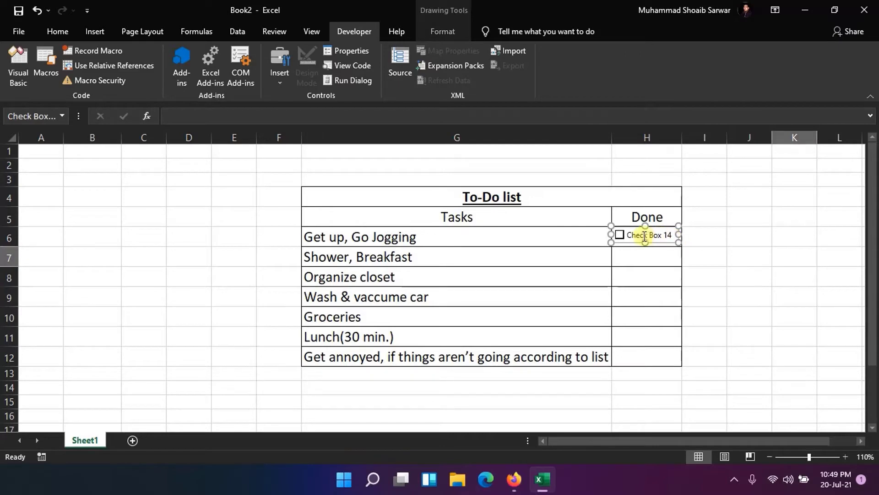
{"action": "left_click", "coordinate": [629, 235]}
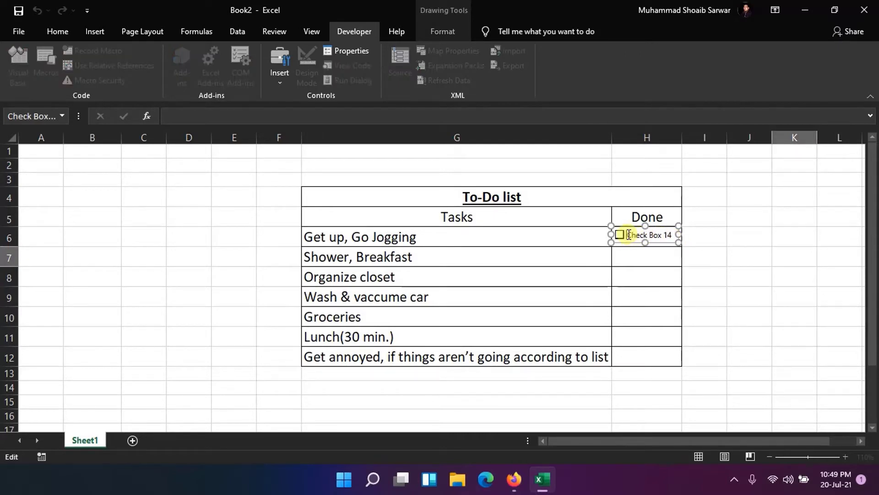
{"action": "left_click_drag", "start_coordinate": [628, 235], "coordinate": [672, 236]}
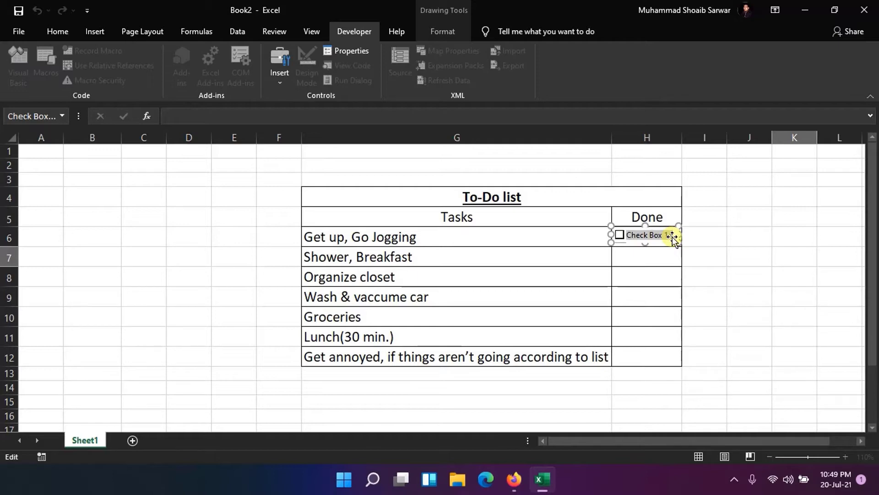
{"action": "type", "text": "DO"}
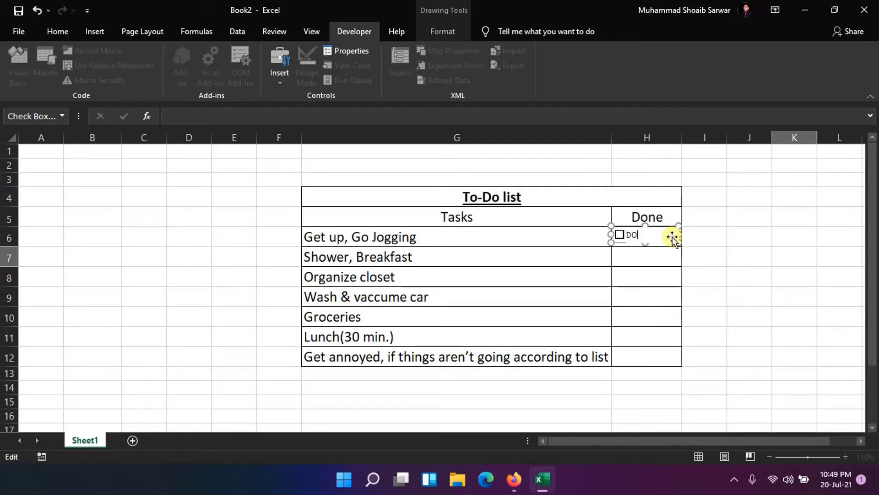
{"action": "type", "text": "NE"}
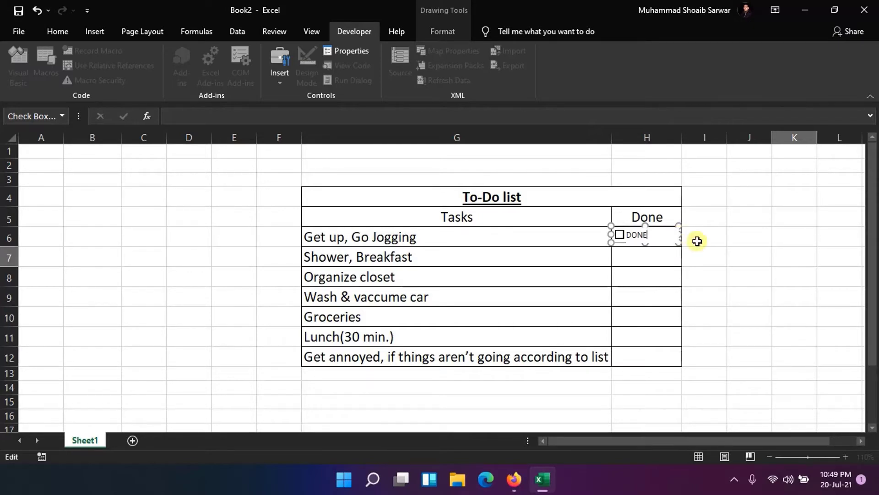
{"action": "left_click", "coordinate": [696, 241]}
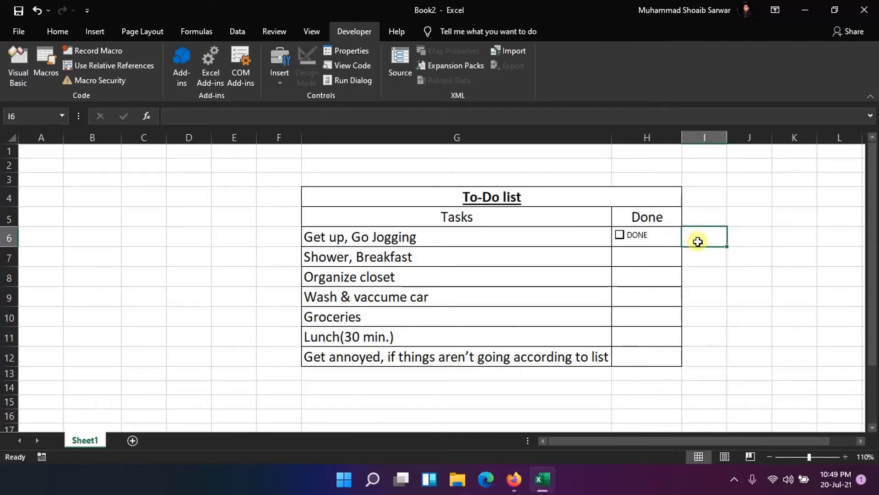
{"action": "left_click", "coordinate": [620, 236]}
{"action": "left_click", "coordinate": [650, 241]}
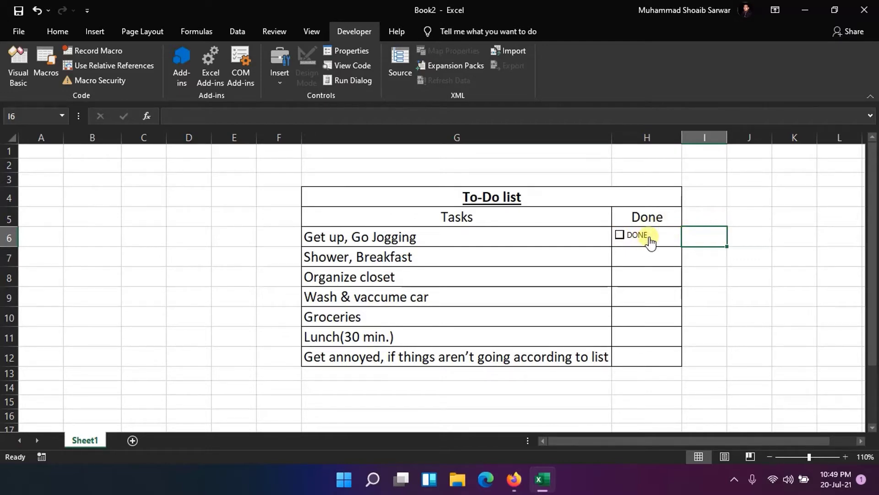
{"action": "left_click", "coordinate": [650, 242]}
Copy the H6 checkbox down the Done column to H12 and test-toggle the copies.
{"action": "left_click", "coordinate": [679, 242]}
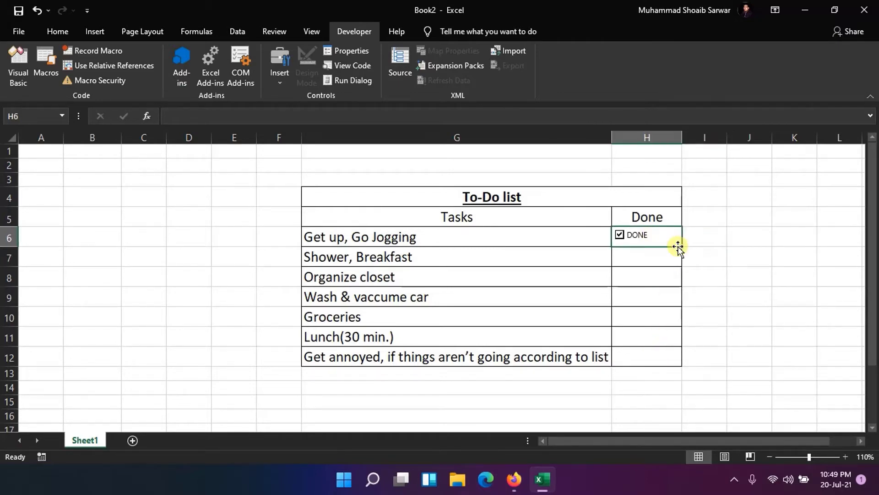
{"action": "left_click_drag", "start_coordinate": [681, 246], "coordinate": [683, 365]}
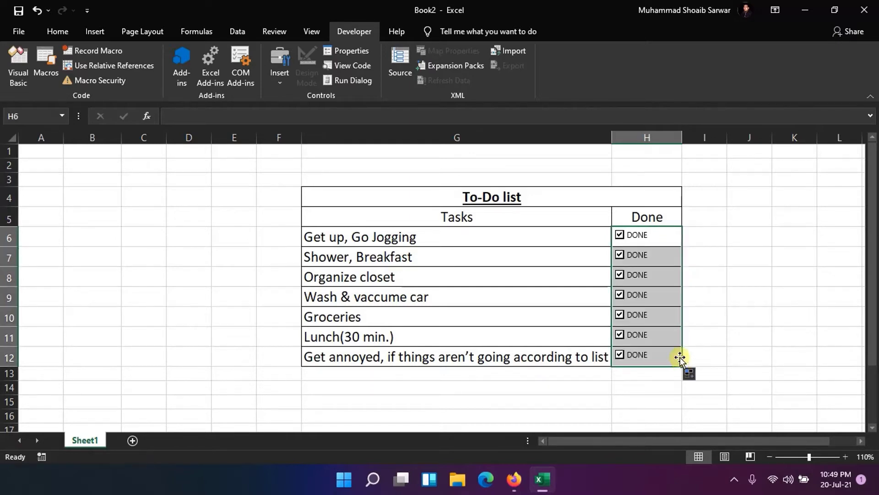
{"action": "left_click", "coordinate": [620, 255]}
{"action": "left_click", "coordinate": [620, 274]}
{"action": "left_click", "coordinate": [619, 295]}
{"action": "left_click", "coordinate": [619, 315]}
{"action": "left_click", "coordinate": [620, 294]}
{"action": "left_click", "coordinate": [619, 275]}
{"action": "left_click", "coordinate": [619, 254]}
{"action": "left_click", "coordinate": [652, 244]}
{"action": "left_click", "coordinate": [651, 236]}
Link the Get up, Go Jogging checkbox to cell $I$6 via Format Control.
{"action": "left_click", "coordinate": [650, 235]}
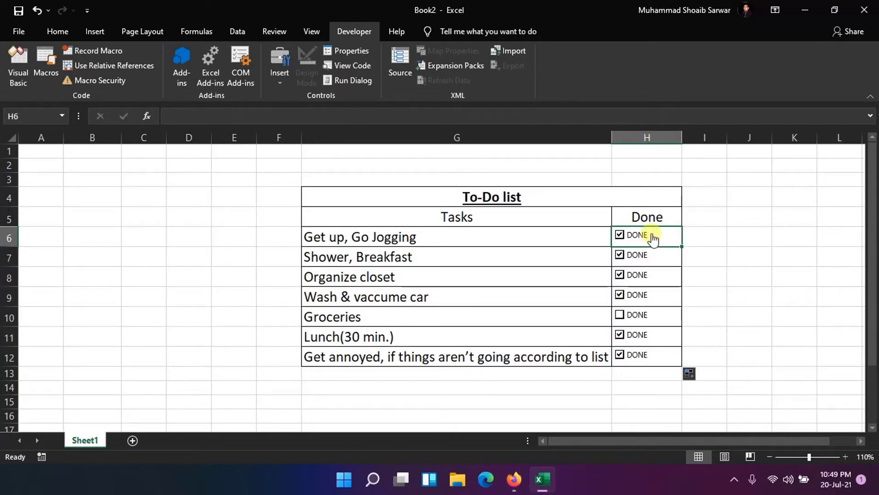
{"action": "right_click", "coordinate": [651, 233]}
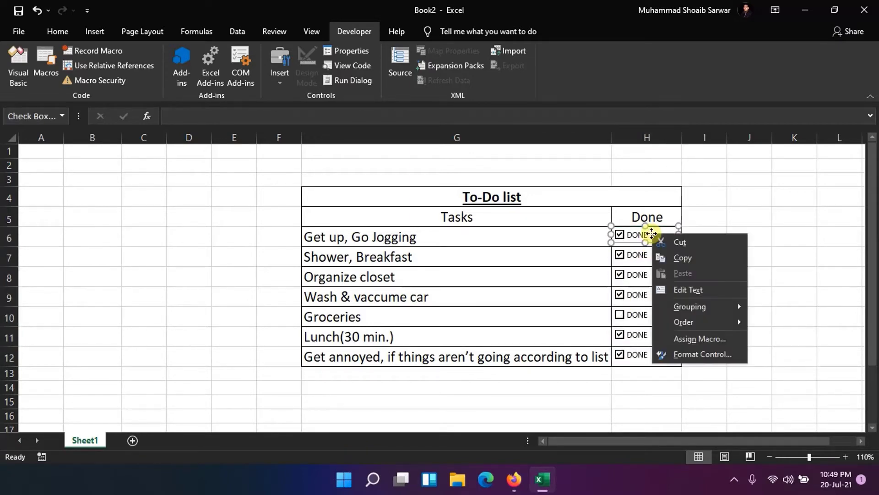
{"action": "left_click", "coordinate": [696, 355]}
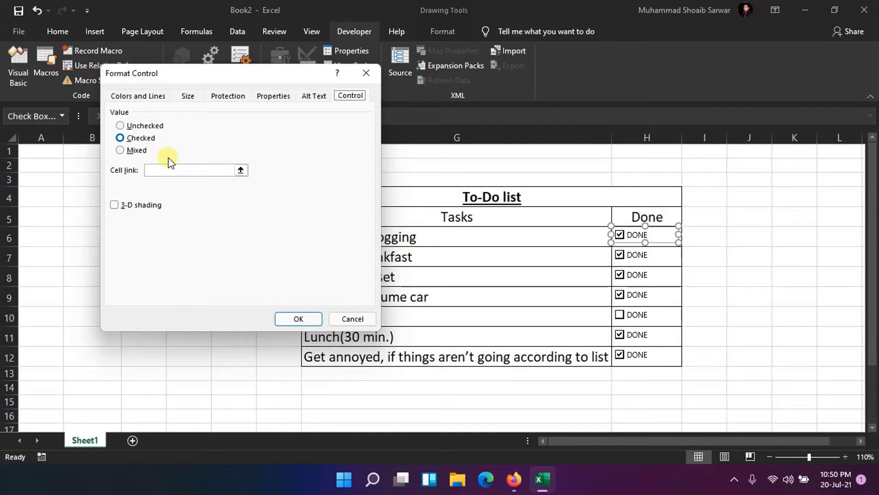
{"action": "left_click", "coordinate": [242, 170]}
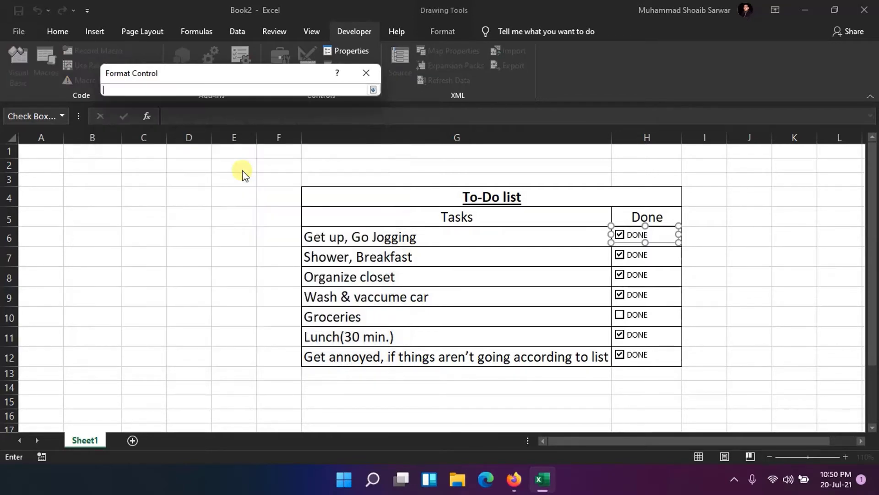
{"action": "left_click", "coordinate": [703, 235]}
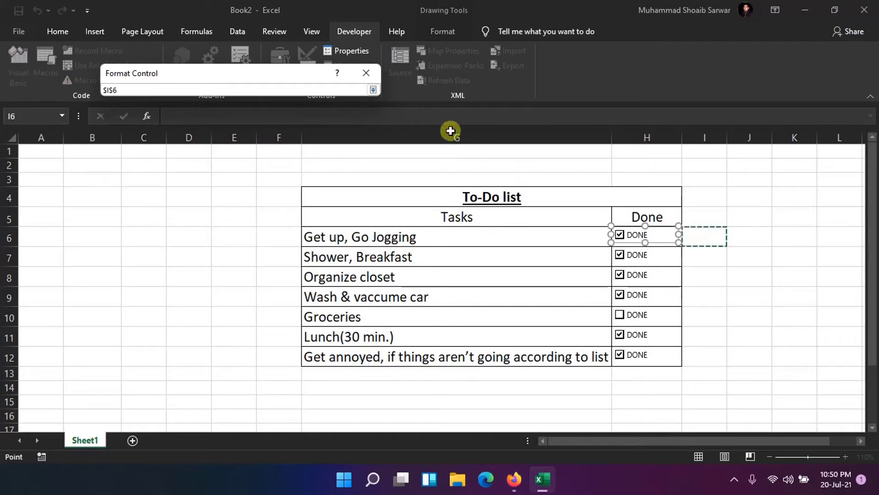
{"action": "left_click", "coordinate": [374, 89]}
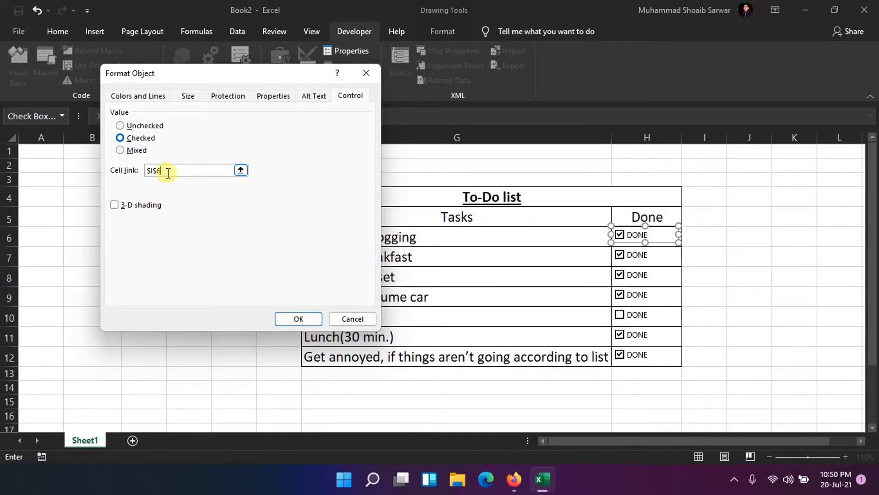
{"action": "left_click", "coordinate": [298, 318]}
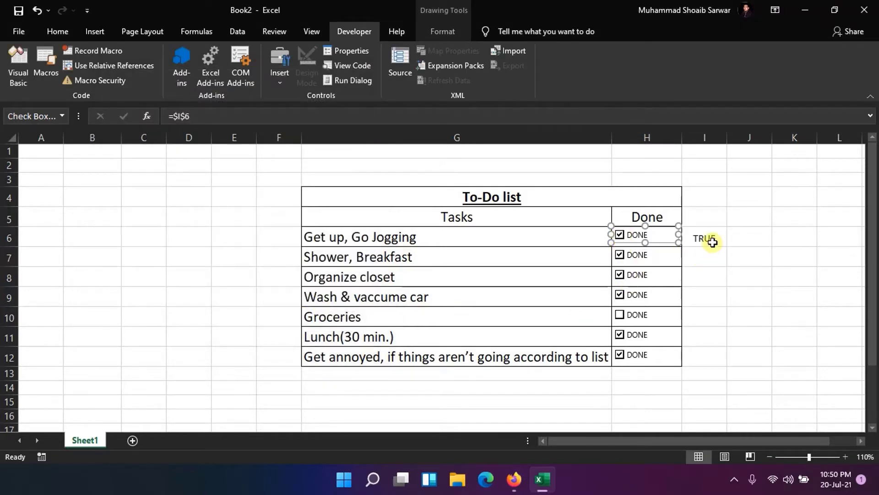
Toggle the checkbox to confirm I6 switches TRUE/FALSE, leaving it unticked.
{"action": "left_click", "coordinate": [700, 236]}
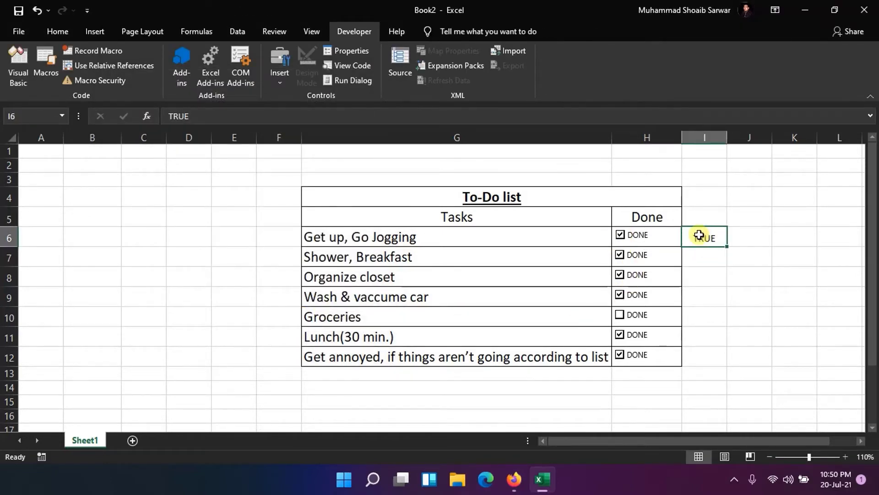
{"action": "left_click", "coordinate": [620, 234]}
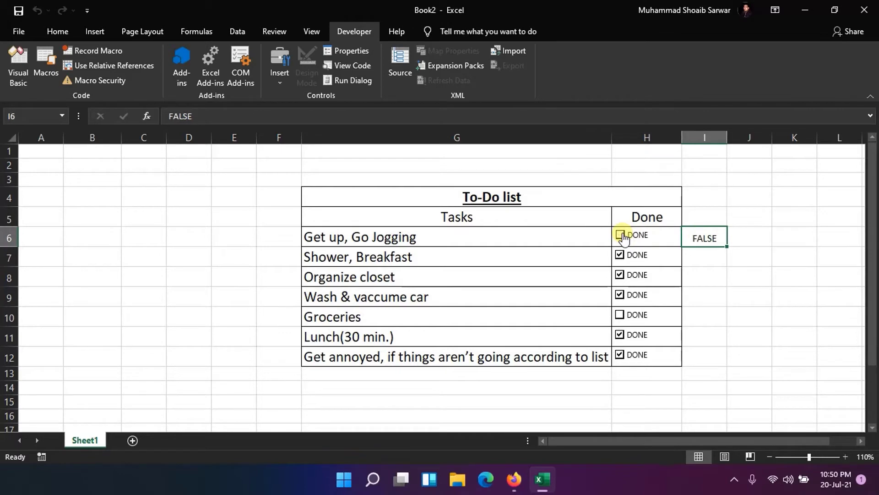
{"action": "left_click", "coordinate": [621, 234]}
{"action": "left_click", "coordinate": [624, 238]}
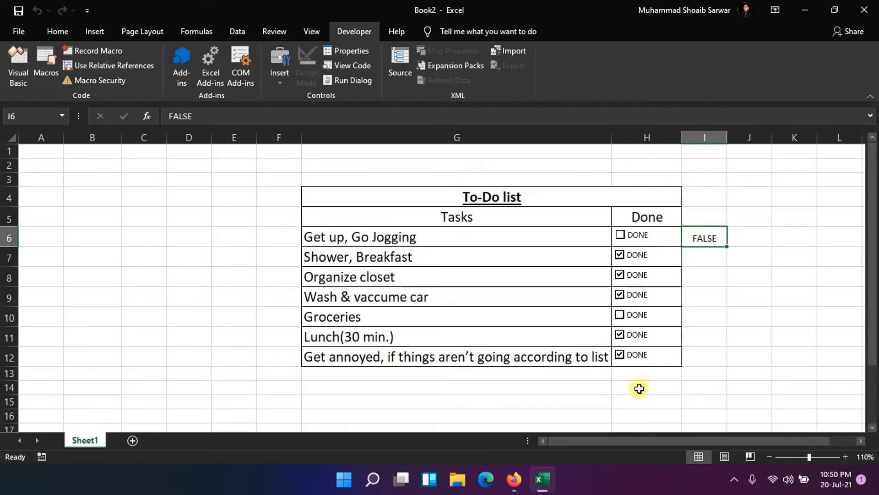
Link the Shower, Breakfast checkbox to cell $I$7 through Format Control.
{"action": "left_click", "coordinate": [620, 255]}
{"action": "left_click", "coordinate": [619, 275]}
{"action": "left_click", "coordinate": [619, 256]}
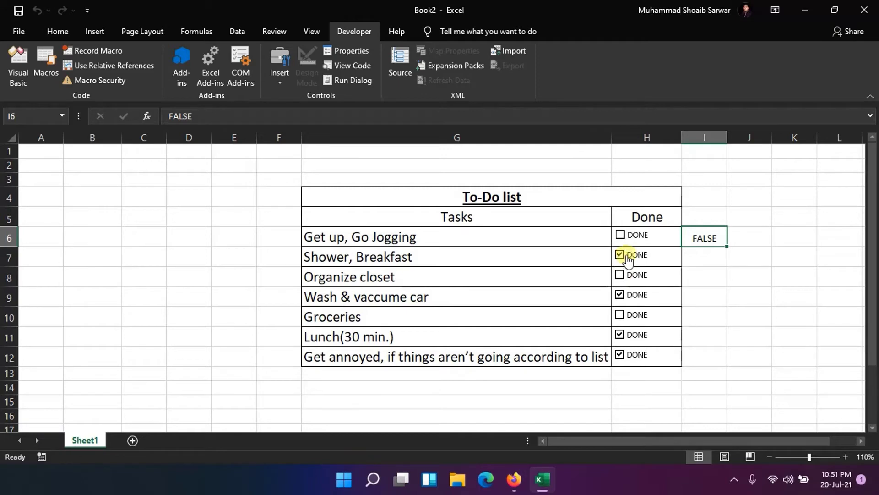
{"action": "left_click", "coordinate": [703, 253]}
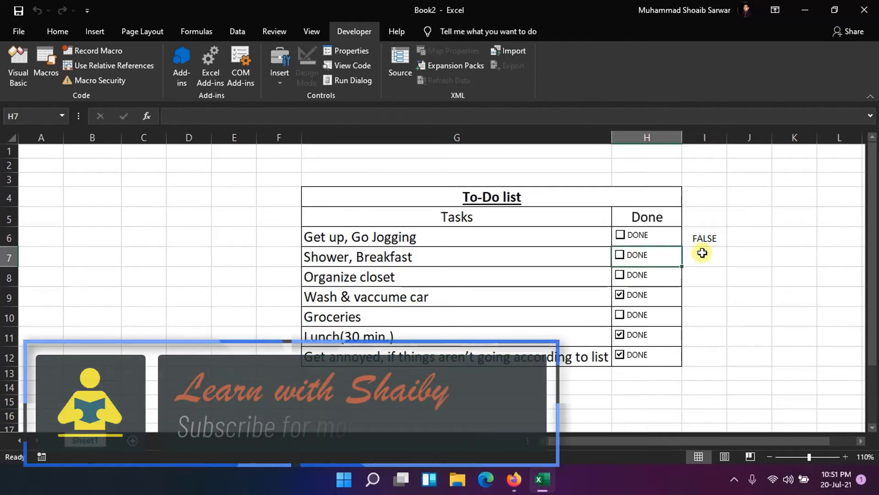
{"action": "left_click", "coordinate": [668, 264], "text": "ctrl"}
{"action": "right_click", "coordinate": [668, 265]}
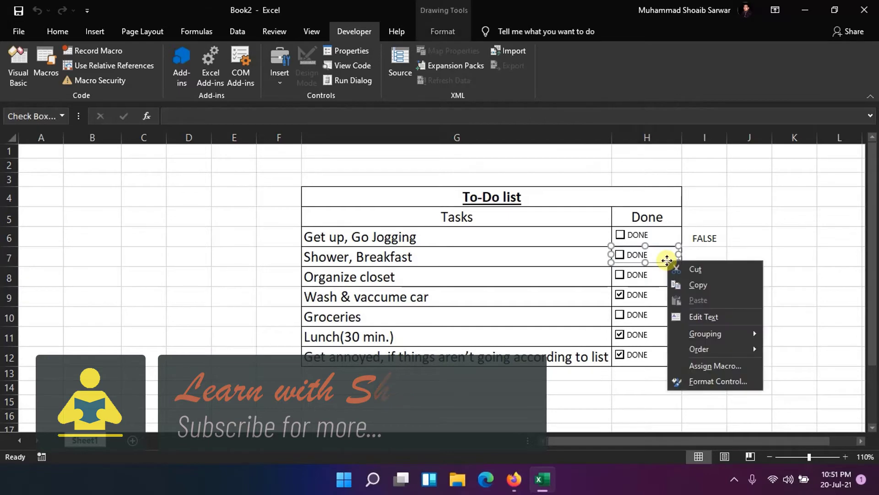
{"action": "left_click", "coordinate": [700, 382]}
{"action": "left_click", "coordinate": [242, 170]}
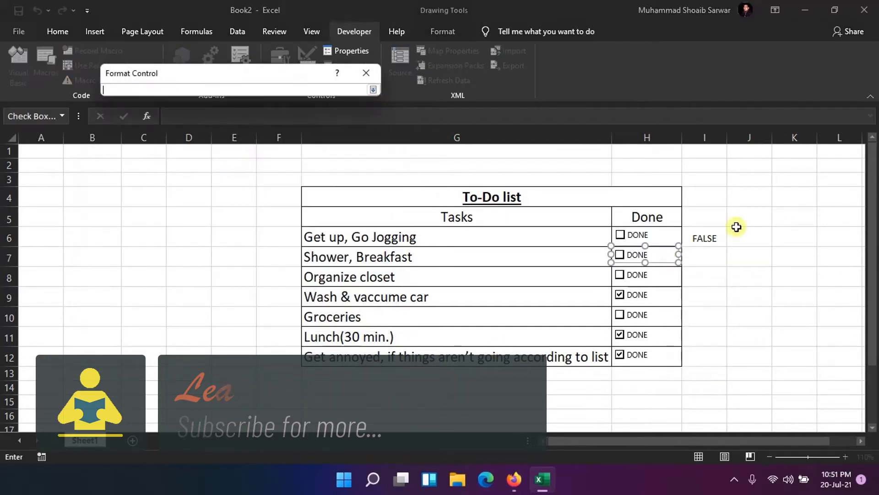
{"action": "left_click", "coordinate": [707, 256]}
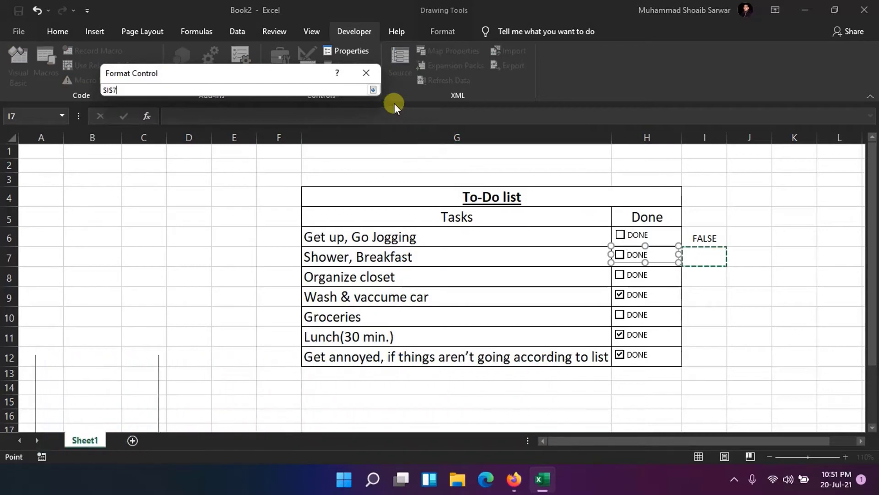
{"action": "left_click", "coordinate": [374, 89]}
{"action": "left_click", "coordinate": [296, 314]}
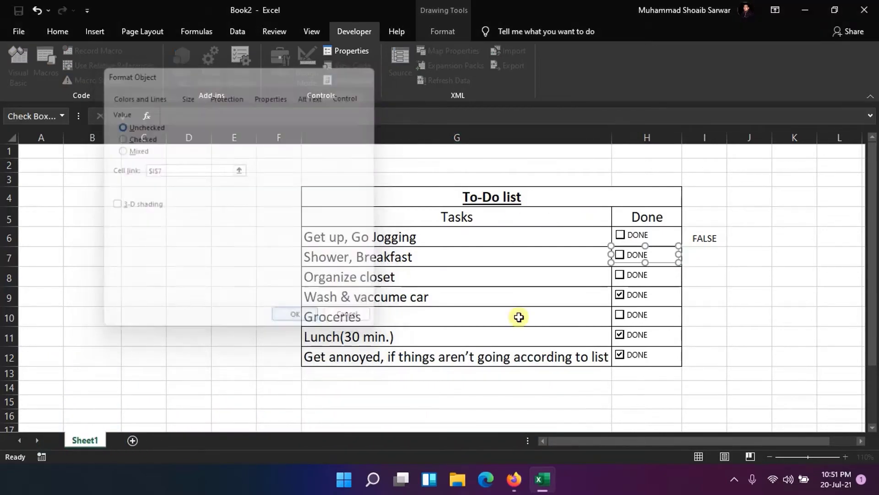
Test the checkboxes, leaving Get up, Go Jogging ticked and I7 showing FALSE.
{"action": "left_click", "coordinate": [694, 257]}
{"action": "left_click", "coordinate": [619, 254]}
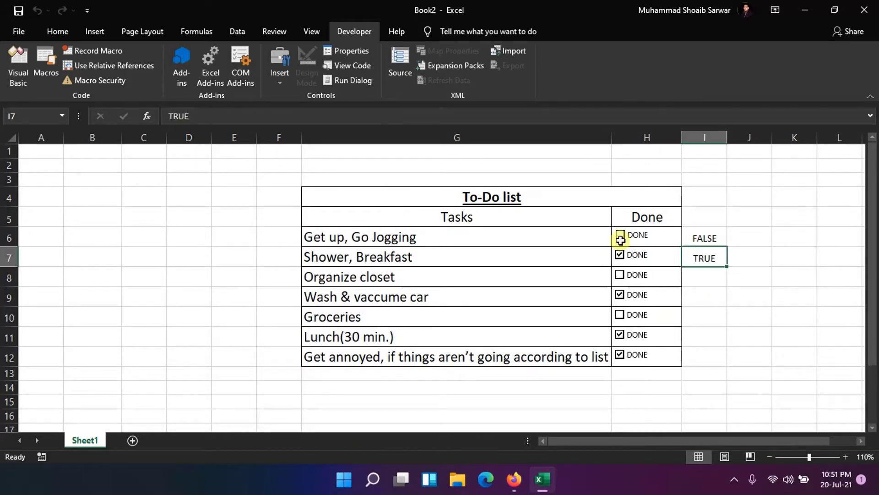
{"action": "left_click", "coordinate": [621, 235]}
{"action": "left_click", "coordinate": [620, 254]}
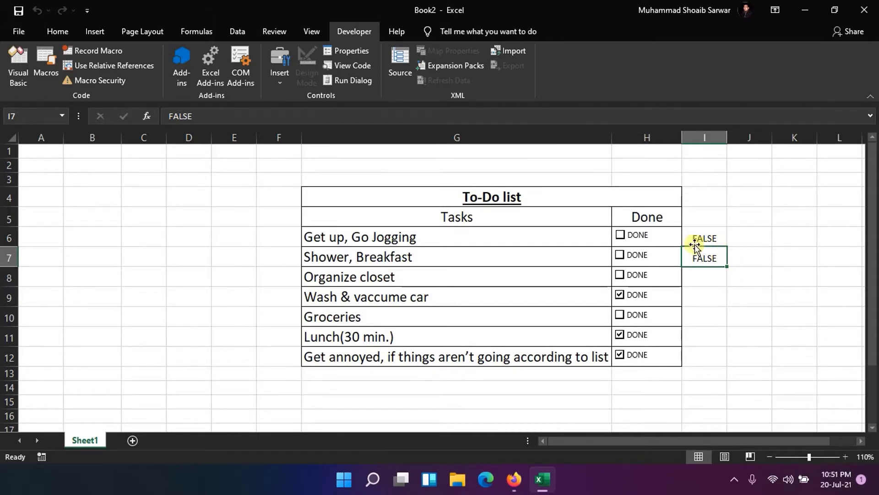
{"action": "left_click", "coordinate": [664, 241]}
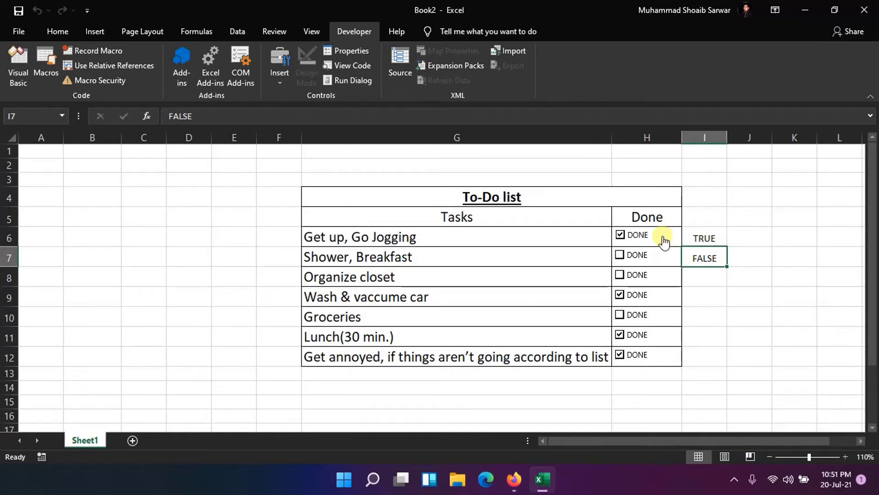
{"action": "key", "text": "Up"}
{"action": "key", "text": "Left"}
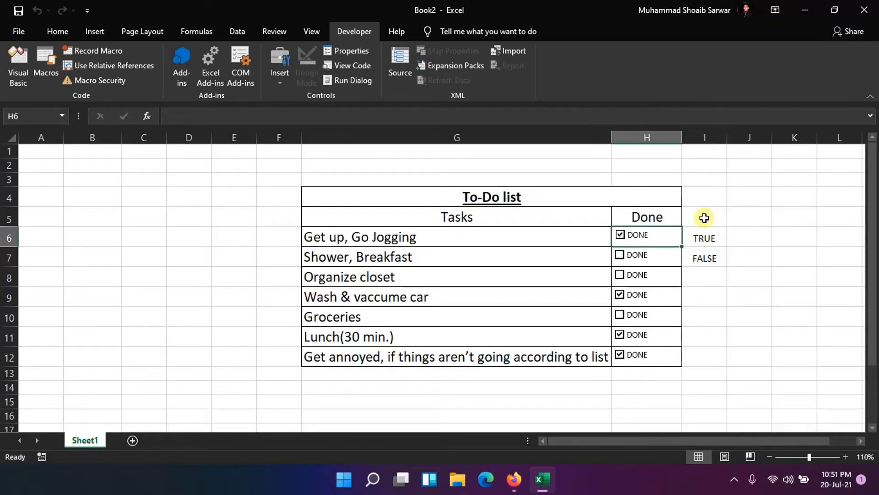
Delete the H6 checkbox's DONE label and relink it to cell $H$6.
{"action": "right_click", "coordinate": [674, 242]}
{"action": "left_click", "coordinate": [694, 287]}
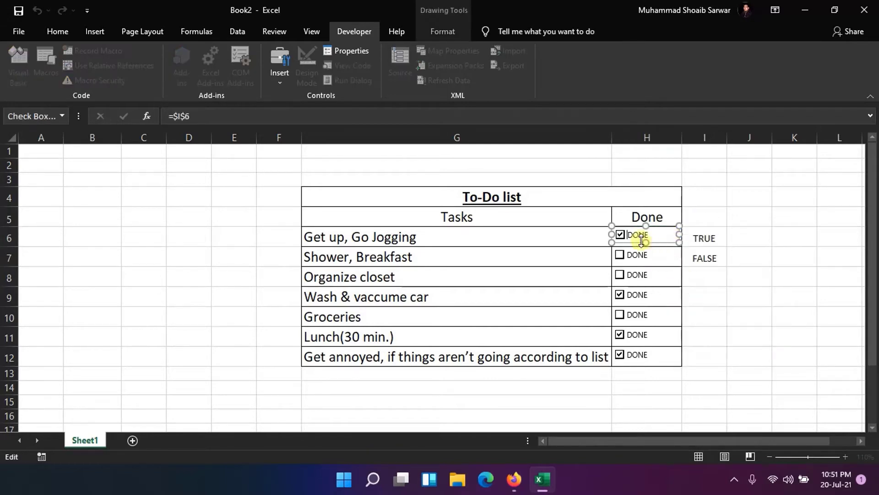
{"action": "key", "text": "Delete"}
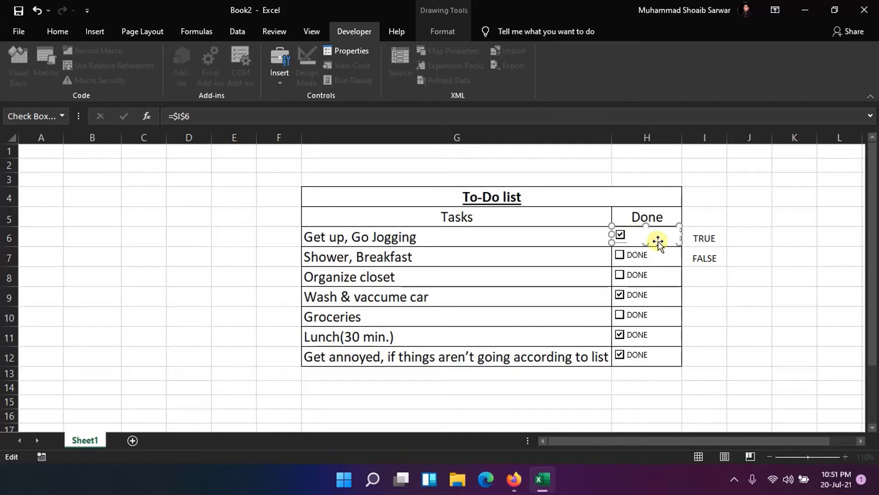
{"action": "right_click", "coordinate": [659, 242]}
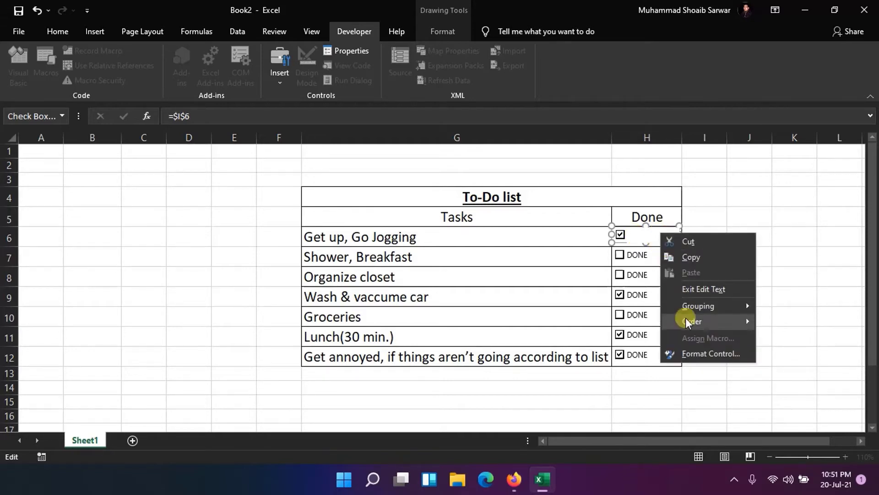
{"action": "left_click", "coordinate": [688, 352]}
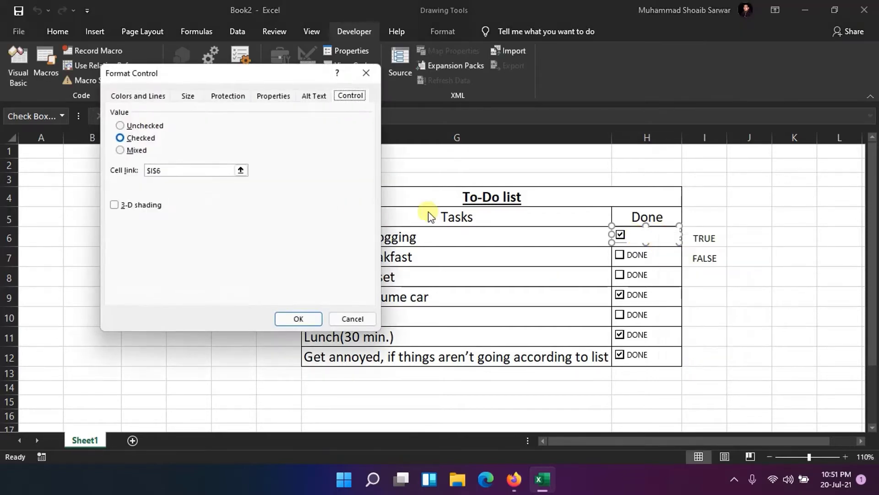
{"action": "left_click", "coordinate": [231, 171]}
{"action": "left_click", "coordinate": [241, 173]}
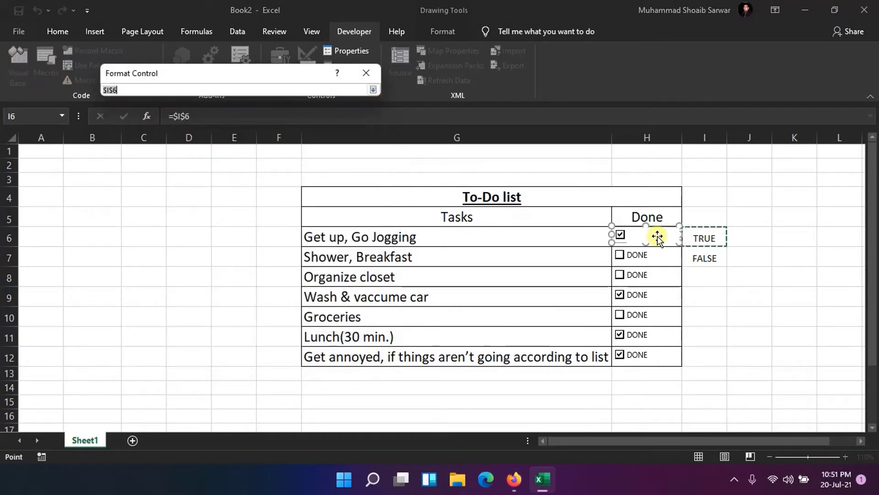
{"action": "left_click", "coordinate": [373, 89]}
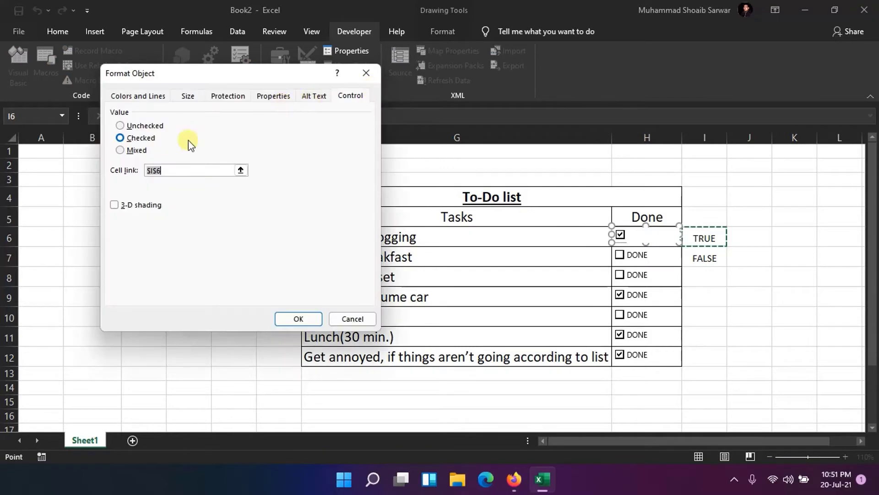
{"action": "left_click", "coordinate": [153, 170]}
{"action": "type", "text": "H"}
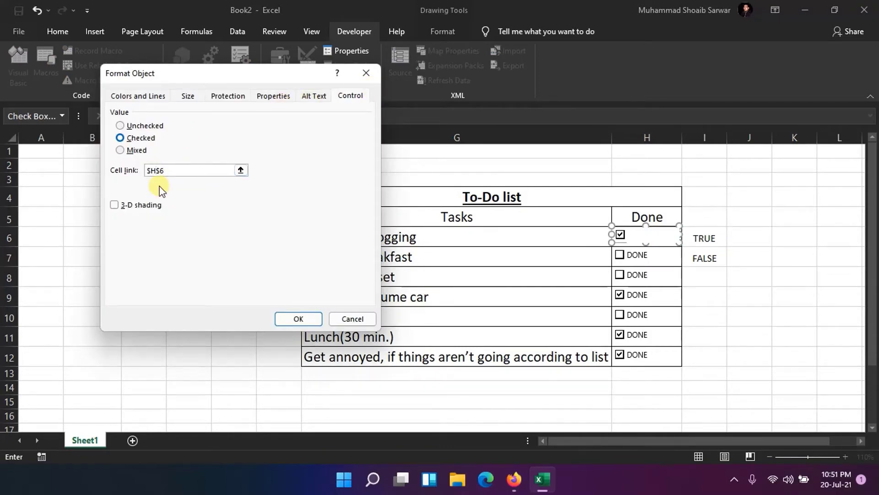
{"action": "left_click", "coordinate": [298, 318]}
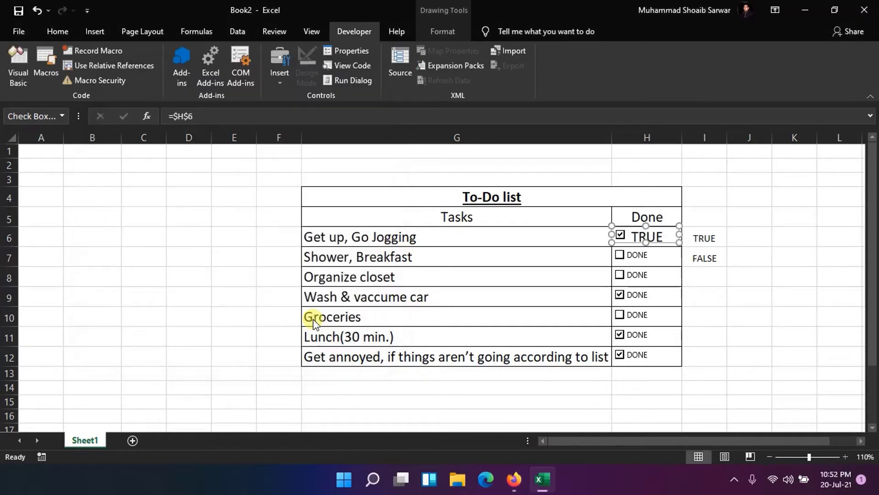
Delete the H7 checkbox's DONE label and change its cell link from $I$7 to $H$7.
{"action": "right_click", "coordinate": [656, 257]}
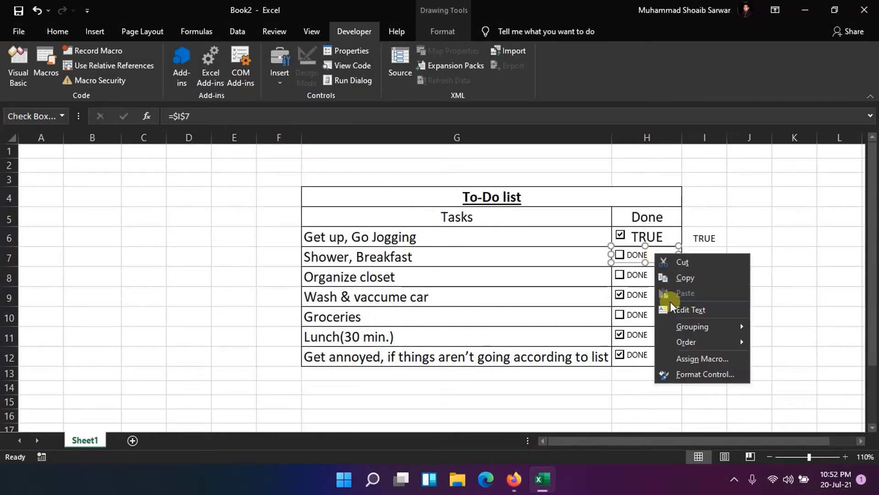
{"action": "left_click", "coordinate": [674, 309]}
{"action": "key", "text": "Delete"}
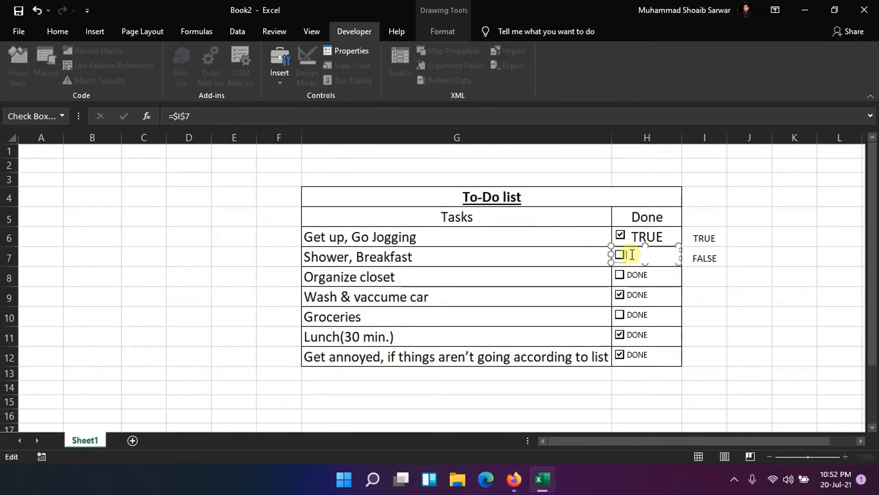
{"action": "right_click", "coordinate": [635, 252]}
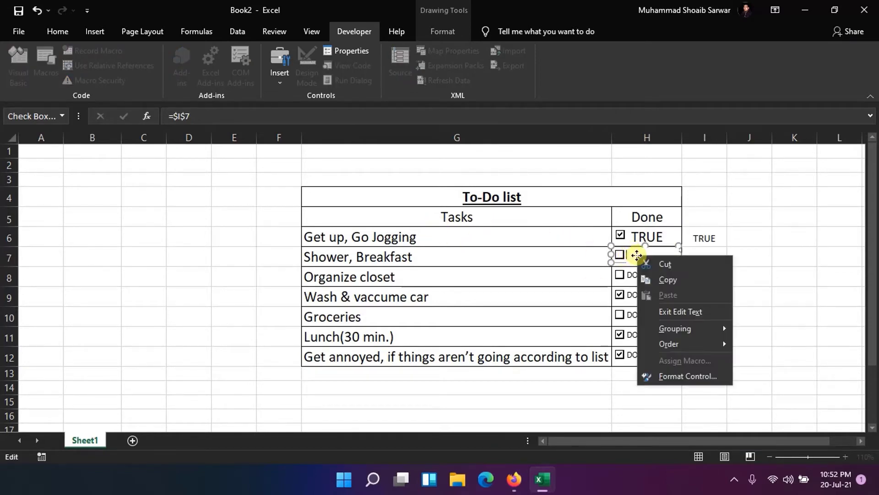
{"action": "left_click", "coordinate": [670, 376]}
{"action": "left_click", "coordinate": [154, 170]}
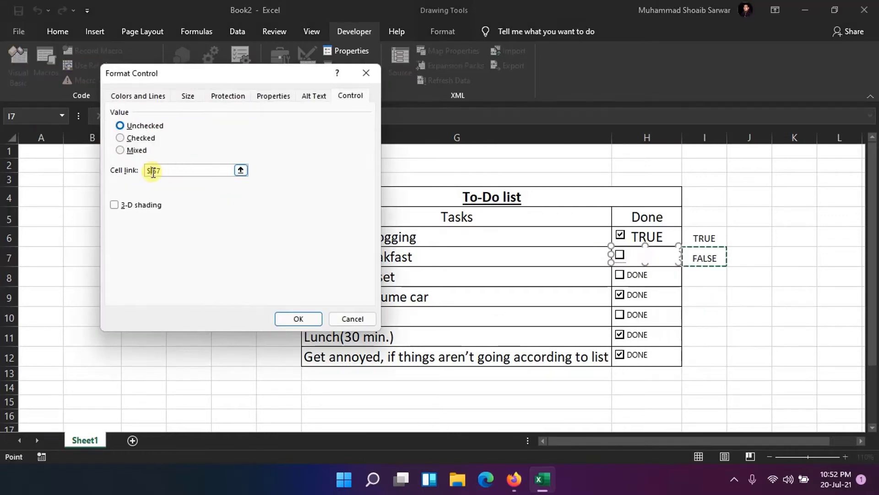
{"action": "key", "text": "BackSpace"}
{"action": "type", "text": "H"}
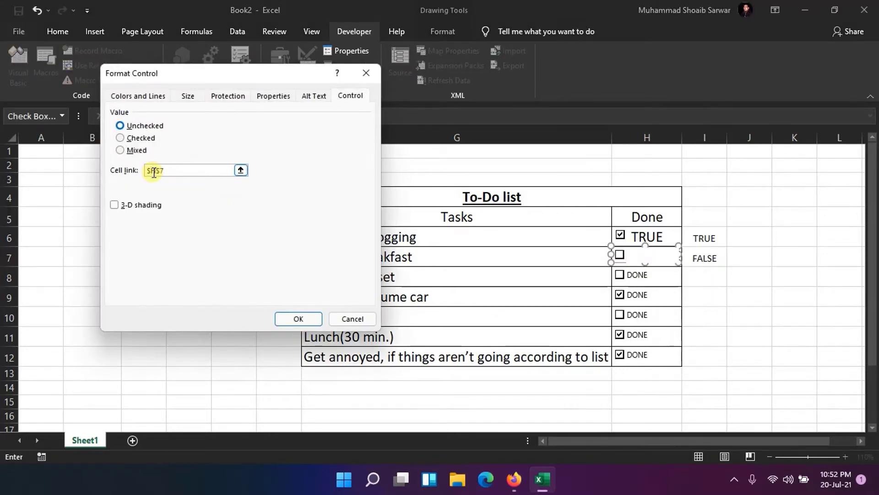
{"action": "left_click", "coordinate": [303, 319]}
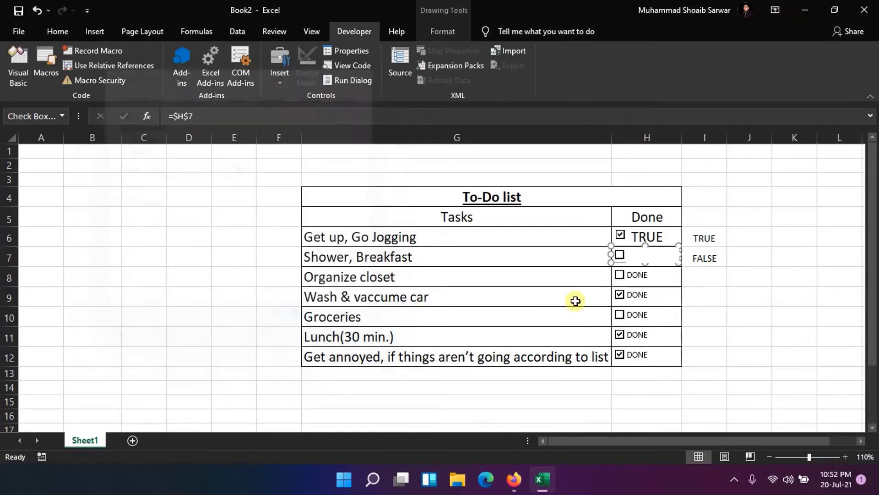
Test the checkboxes, leaving Shower, Breakfast ticked with TRUE in its Done cell.
{"action": "left_click", "coordinate": [645, 276]}
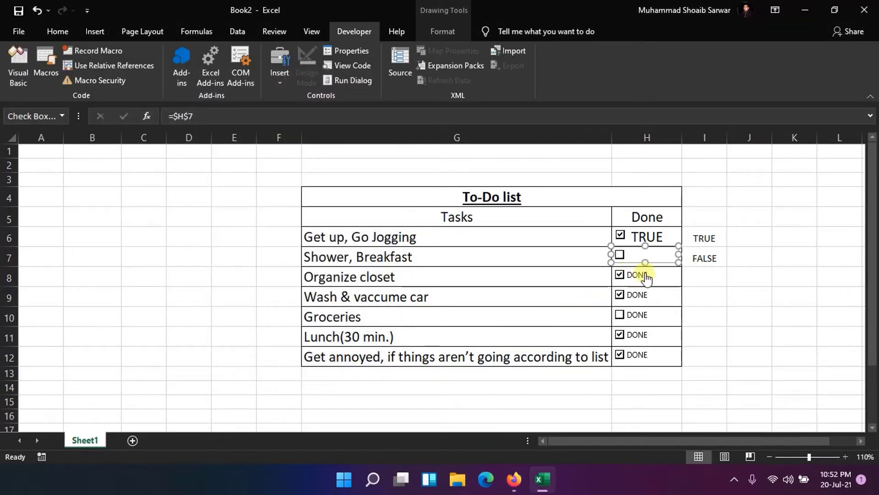
{"action": "left_click", "coordinate": [646, 277]}
{"action": "key", "text": "Right"}
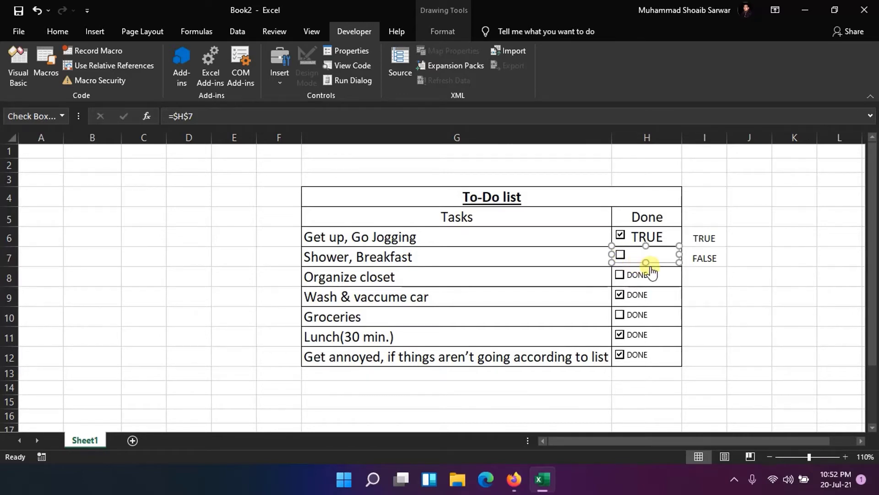
{"action": "left_click", "coordinate": [694, 258]}
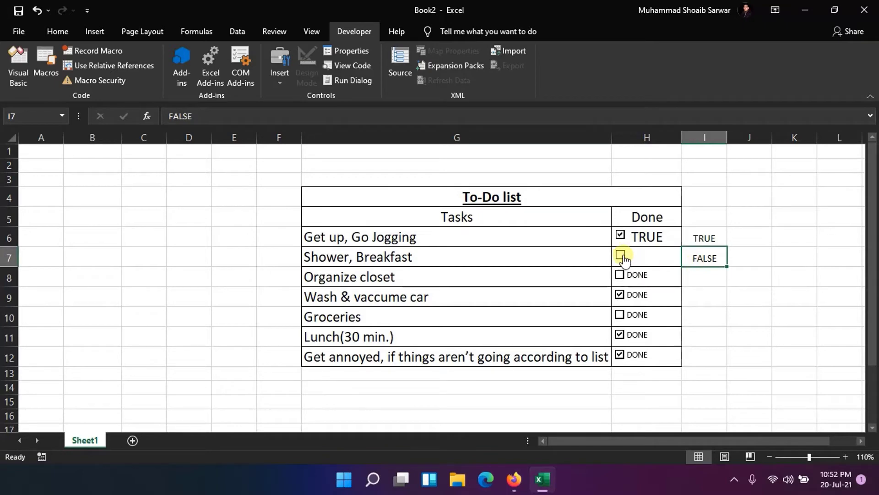
{"action": "left_click", "coordinate": [622, 256]}
{"action": "left_click", "coordinate": [621, 256]}
{"action": "left_click", "coordinate": [620, 255]}
{"action": "left_click", "coordinate": [620, 255]}
{"action": "left_click", "coordinate": [621, 255]}
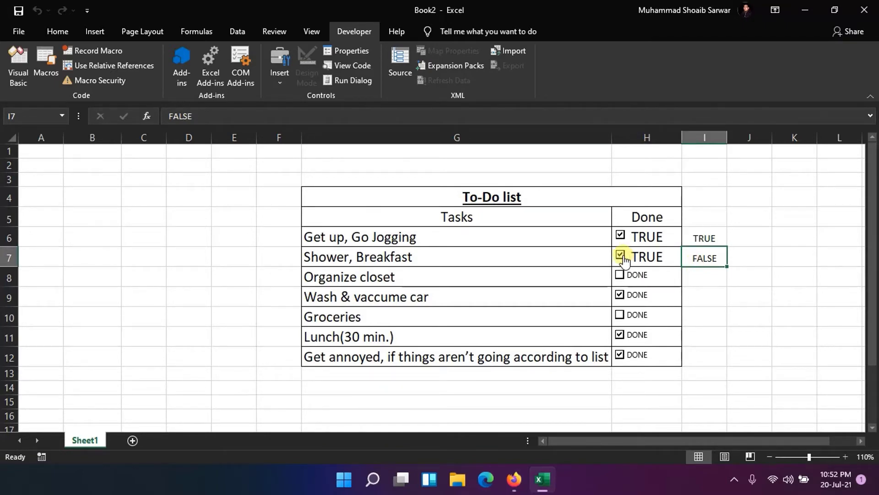
Erase the DONE captions on the Organize closet, Wash & vaccume car and Groceries checkboxes.
{"action": "right_click", "coordinate": [653, 278]}
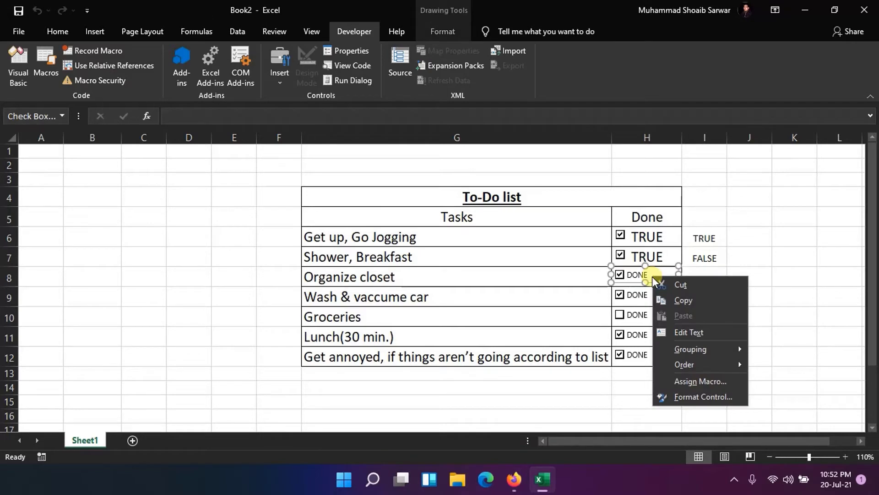
{"action": "left_click", "coordinate": [678, 331]}
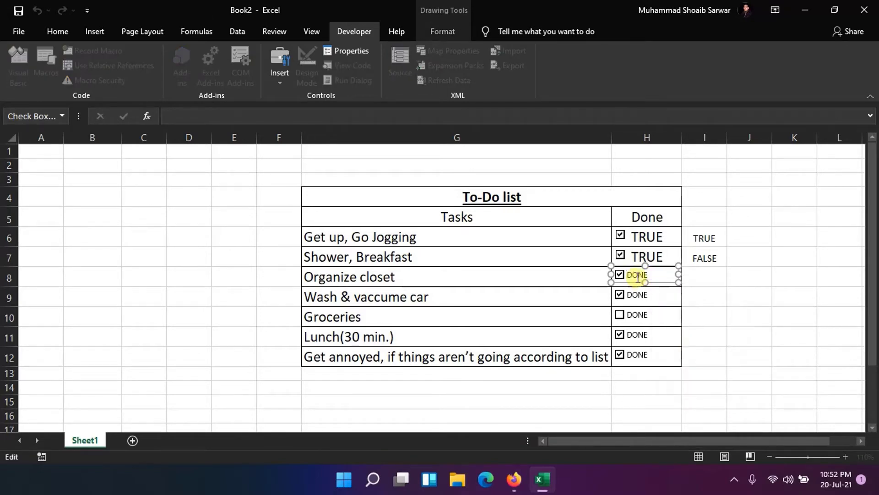
{"action": "key", "text": "Delete"}
{"action": "key", "text": "Delete"}
{"action": "key", "text": "Delete"}
{"action": "left_click", "coordinate": [645, 292], "text": "ctrl"}
{"action": "left_click", "coordinate": [640, 292]}
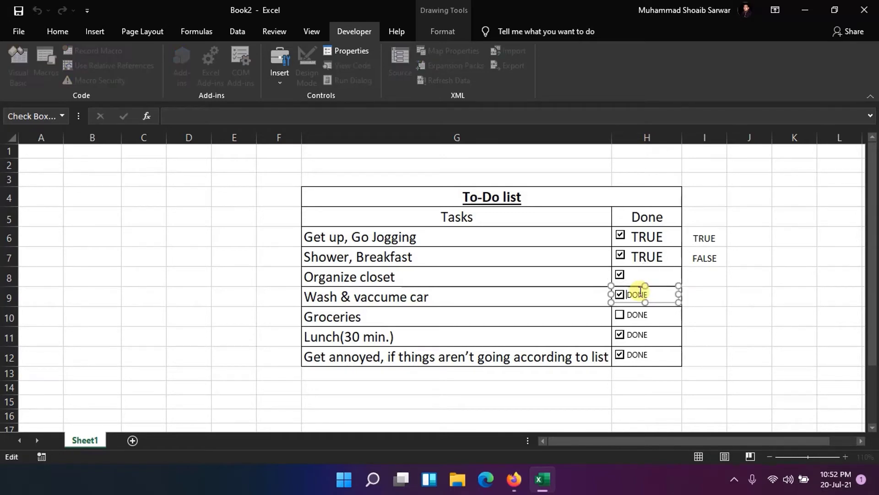
{"action": "key", "text": "Delete"}
{"action": "key", "text": "Delete"}
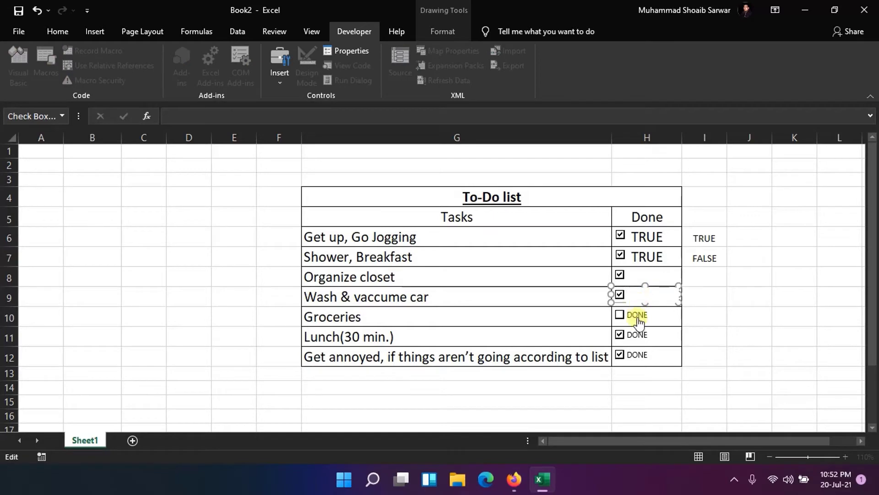
{"action": "left_click", "coordinate": [638, 317]}
{"action": "key", "text": "Delete"}
{"action": "key", "text": "Delete"}
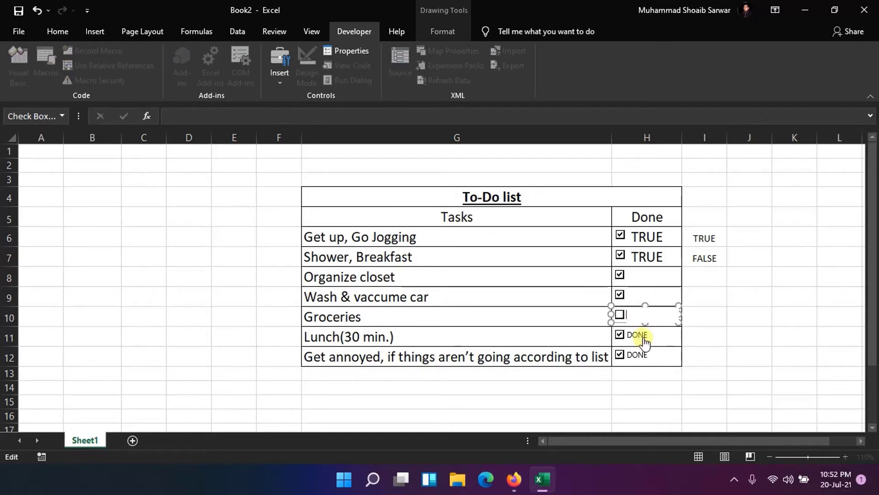
Erase the DONE captions on the Lunch and Get annoyed checkboxes.
{"action": "left_click", "coordinate": [644, 336]}
{"action": "key", "text": "Delete"}
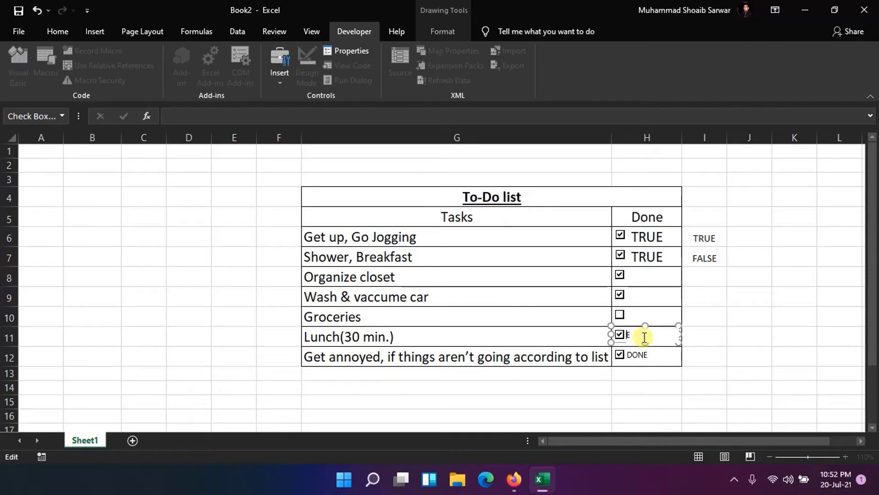
{"action": "left_click", "coordinate": [644, 356]}
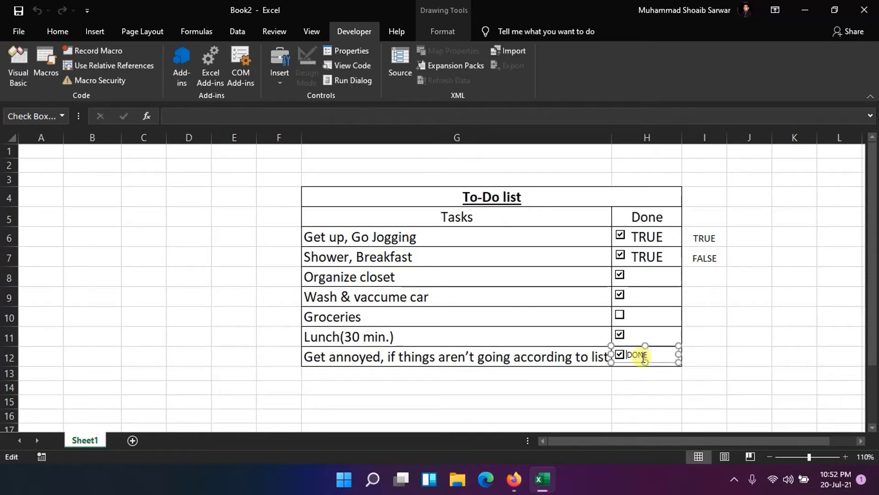
{"action": "key", "text": "Delete"}
{"action": "key", "text": "Delete"}
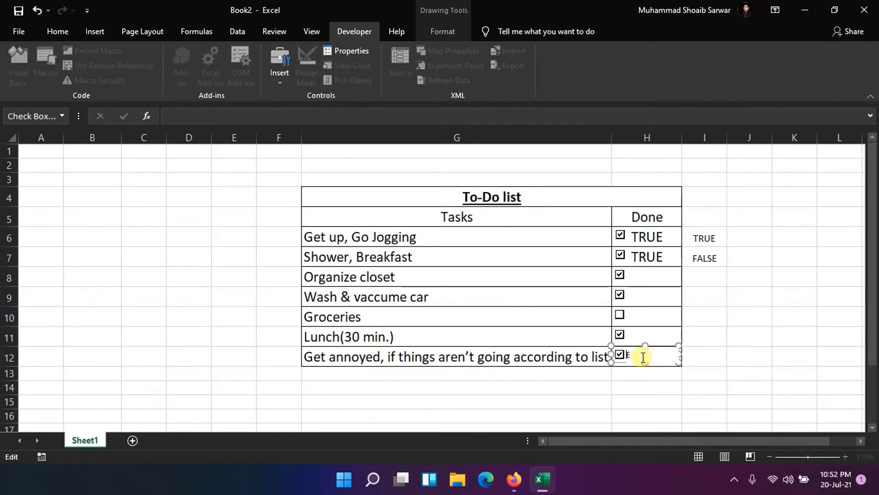
{"action": "left_click", "coordinate": [655, 283]}
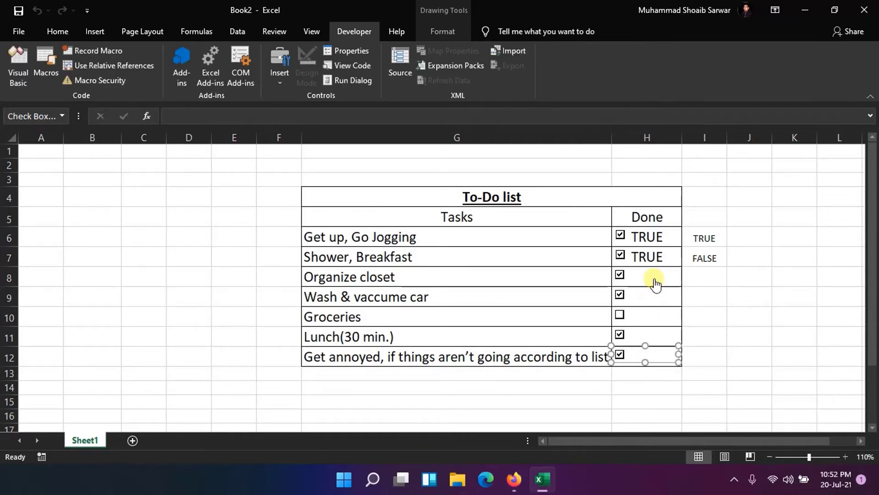
Set the Organize closet checkbox's cell link to H8 in Format Control.
{"action": "right_click", "coordinate": [668, 277]}
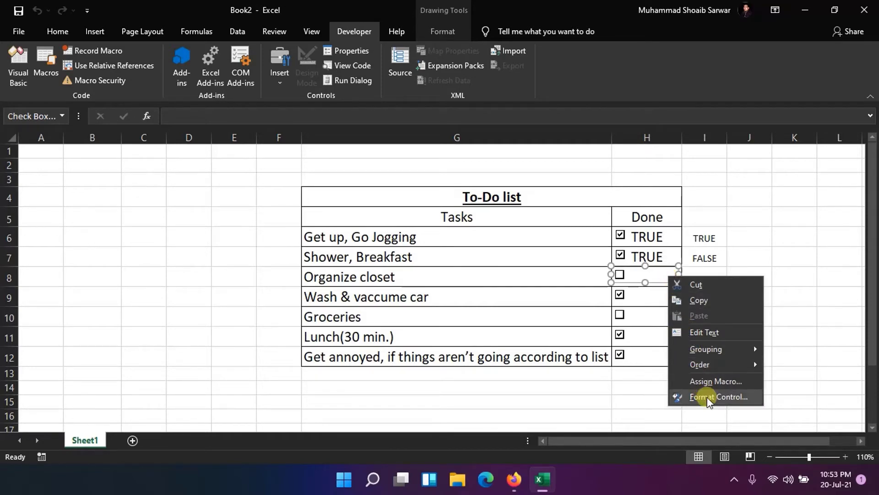
{"action": "left_click", "coordinate": [707, 398]}
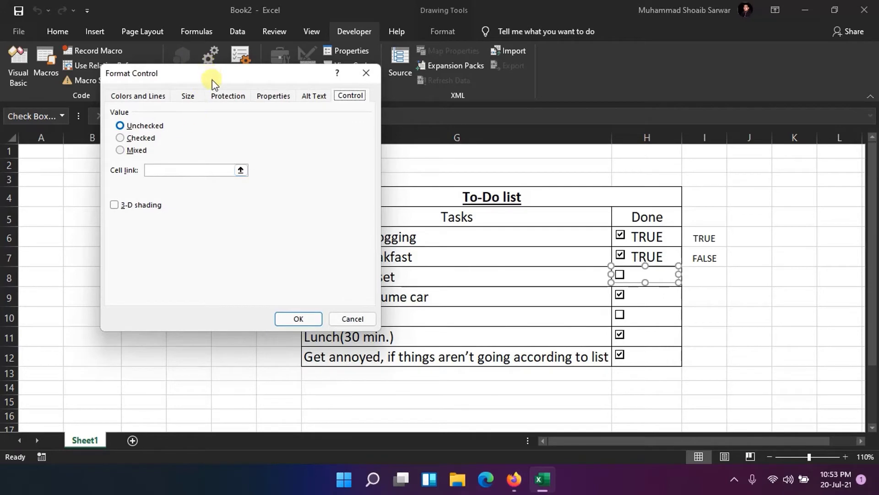
{"action": "left_click_drag", "start_coordinate": [212, 79], "coordinate": [284, 398]}
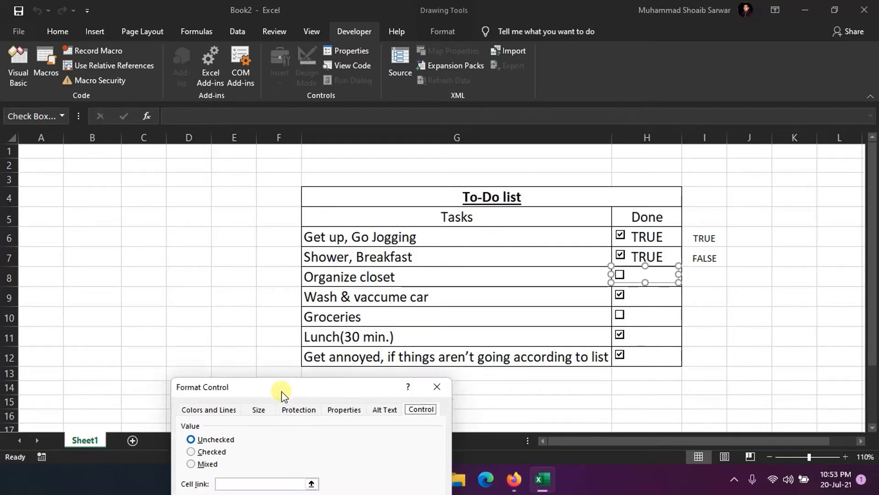
{"action": "left_click_drag", "start_coordinate": [283, 399], "coordinate": [247, 142]}
{"action": "left_click", "coordinate": [201, 237]}
{"action": "type", "text": "H8"}
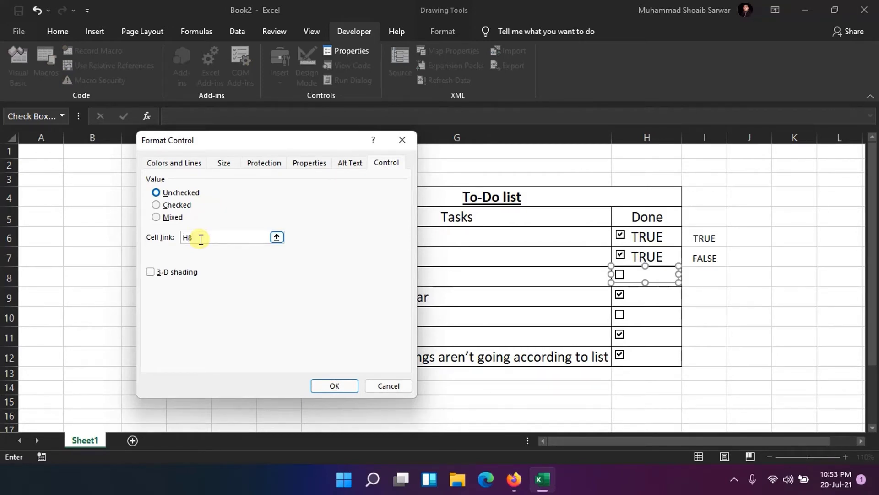
{"action": "left_click", "coordinate": [334, 387]}
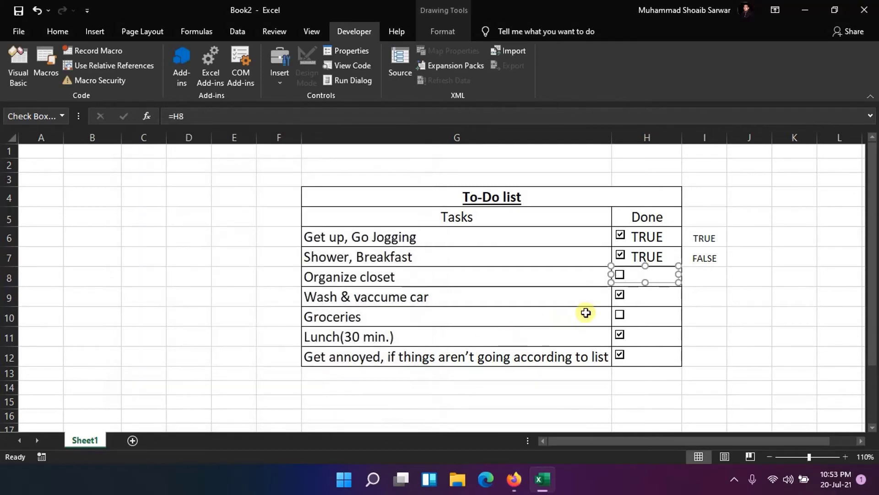
Toggle the Organize closet checkbox so H8 shows FALSE, then tick Wash & vaccume car.
{"action": "left_click", "coordinate": [702, 295]}
{"action": "left_click", "coordinate": [620, 276]}
{"action": "left_click", "coordinate": [621, 276]}
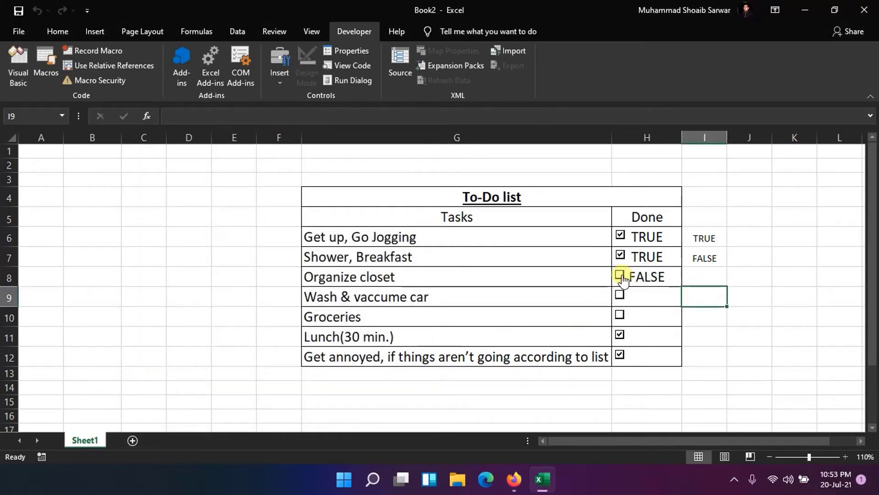
{"action": "left_click", "coordinate": [668, 299]}
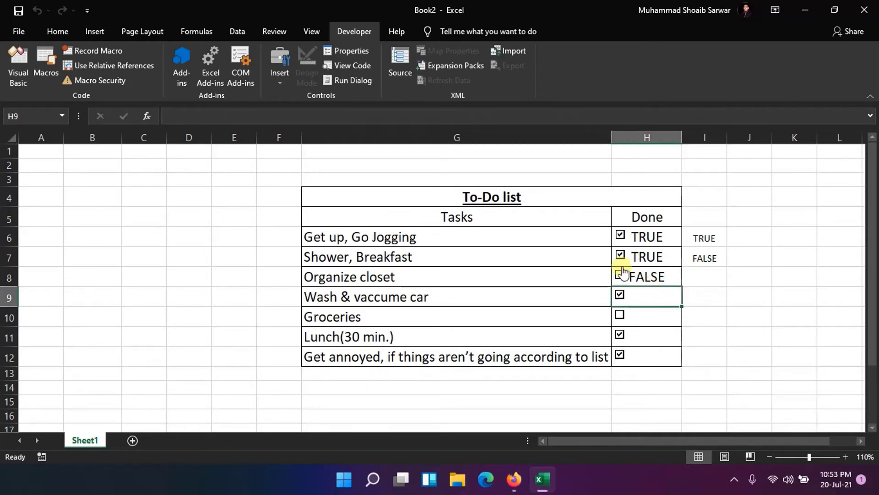
Link the Wash & vaccume car checkbox to cell H9.
{"action": "right_click", "coordinate": [645, 297]}
{"action": "left_click", "coordinate": [682, 418]}
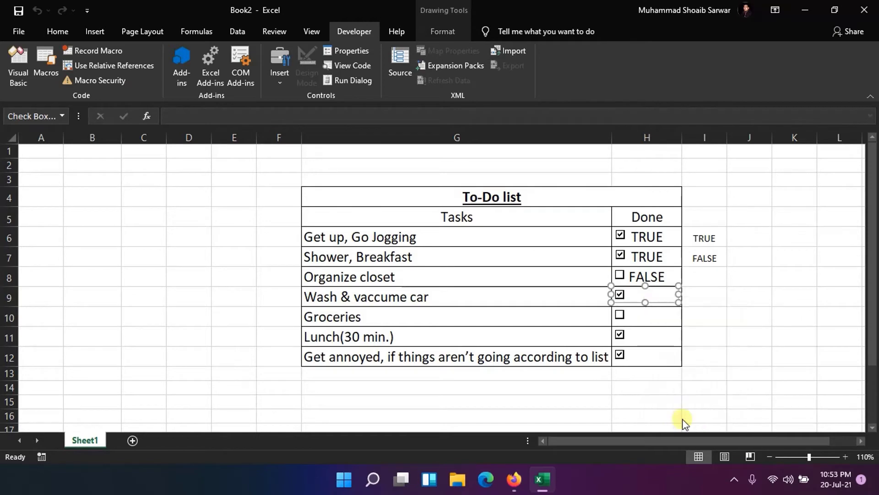
{"action": "left_click", "coordinate": [202, 236]}
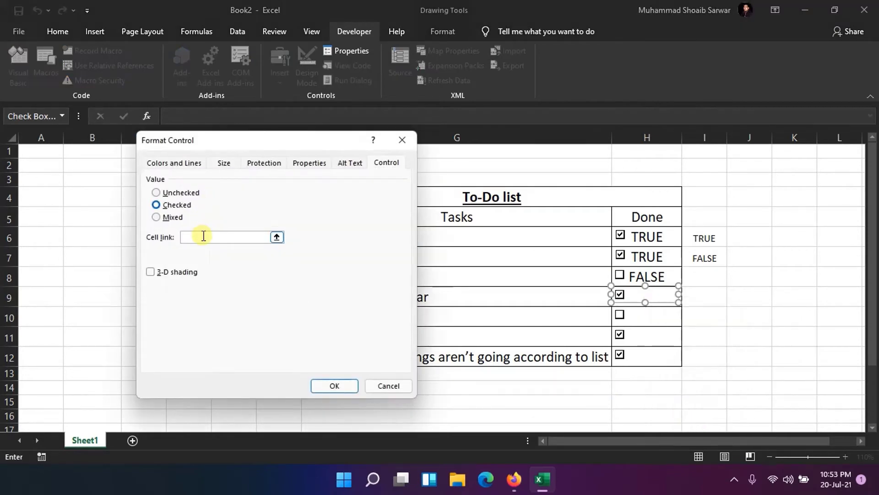
{"action": "type", "text": "H9"}
{"action": "left_click", "coordinate": [334, 385]}
{"action": "left_click", "coordinate": [697, 313]}
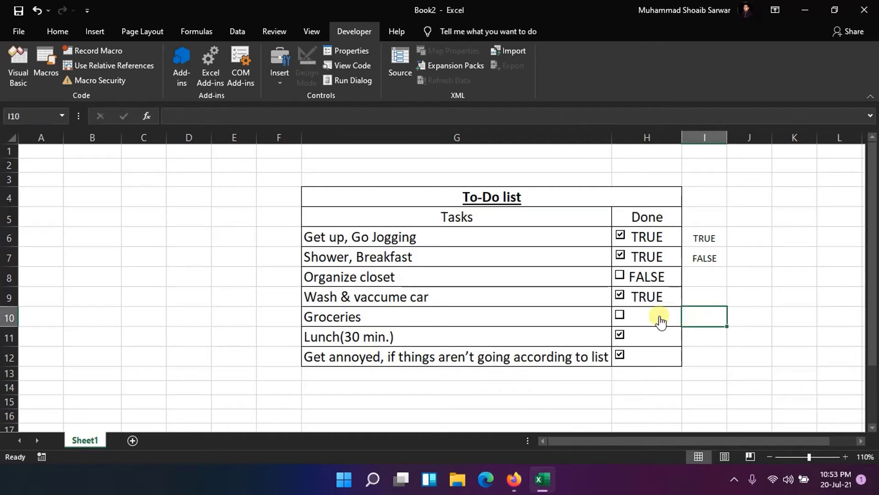
Link the Groceries checkbox to cell H10 with its default value set to checked.
{"action": "right_click", "coordinate": [660, 320]}
{"action": "left_click", "coordinate": [691, 433]}
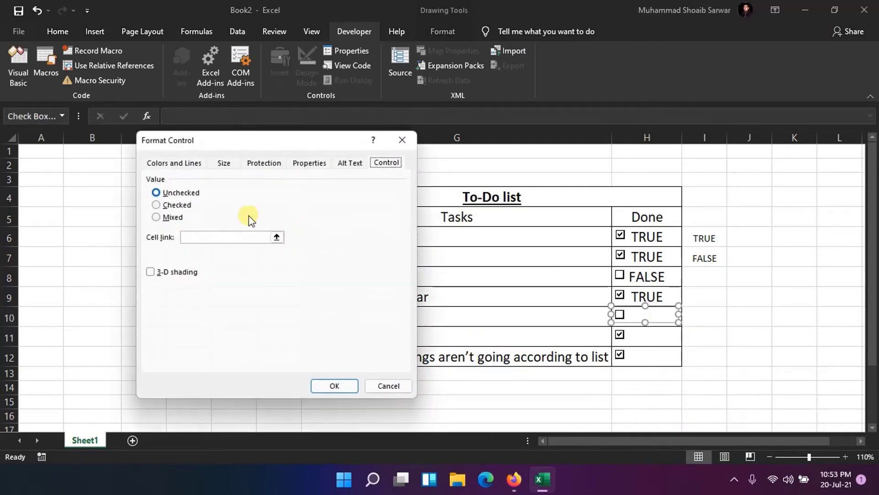
{"action": "left_click", "coordinate": [178, 205]}
{"action": "left_click", "coordinate": [214, 238]}
{"action": "type", "text": "H9"}
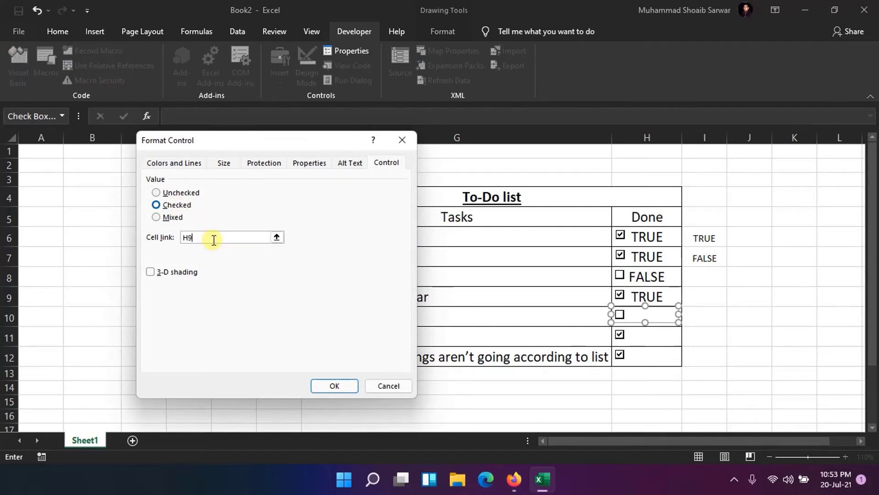
{"action": "key", "text": "BackSpace"}
{"action": "type", "text": "10"}
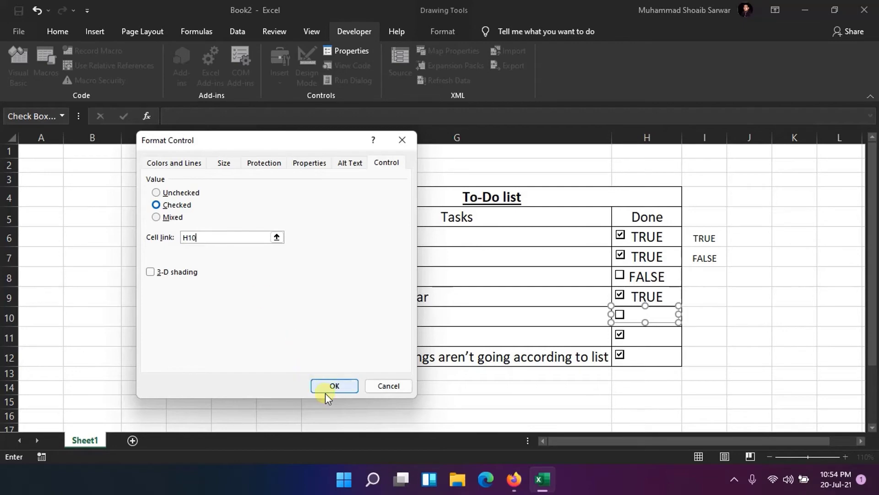
{"action": "left_click", "coordinate": [331, 388]}
Verify the Wash & vaccume car checkbox still links to H9.
{"action": "right_click", "coordinate": [658, 301]}
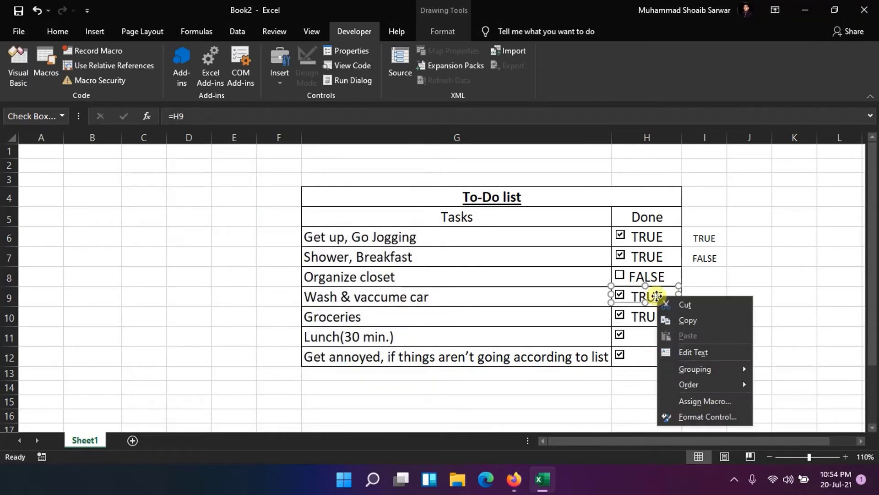
{"action": "left_click", "coordinate": [700, 415]}
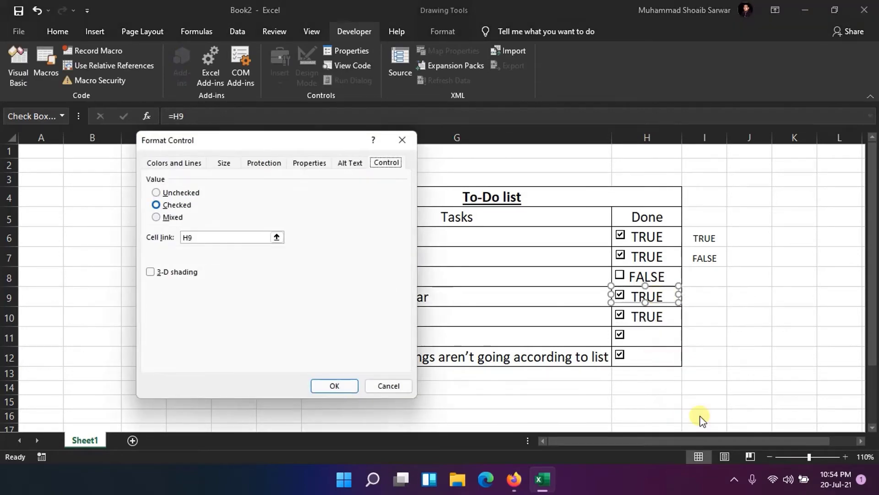
{"action": "left_click", "coordinate": [345, 380]}
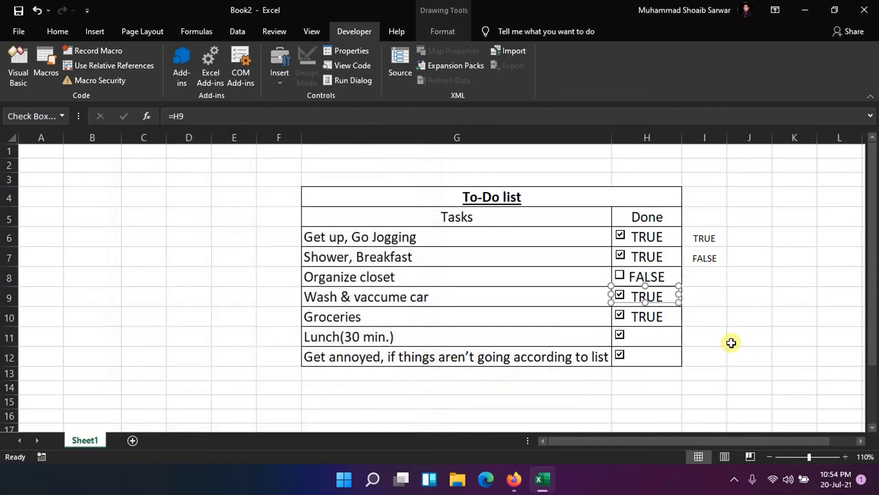
{"action": "left_click", "coordinate": [710, 333]}
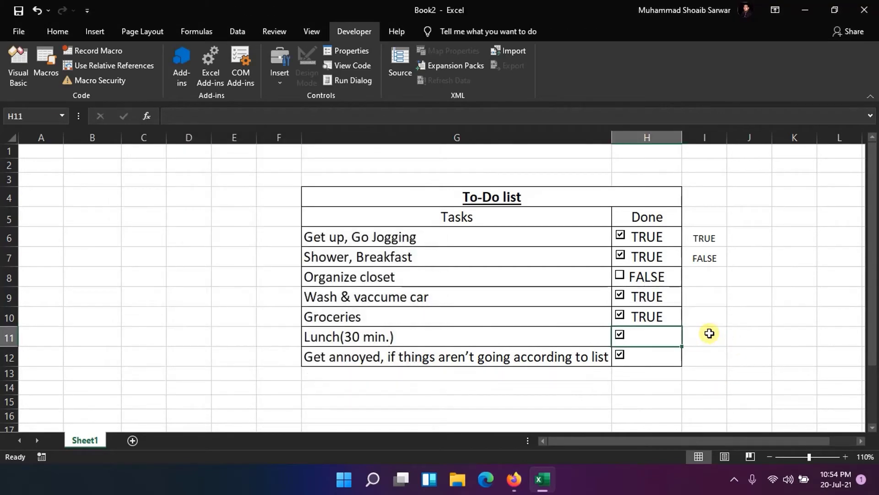
Link the Lunch checkbox to cell H11 through Format Control.
{"action": "right_click", "coordinate": [657, 336]}
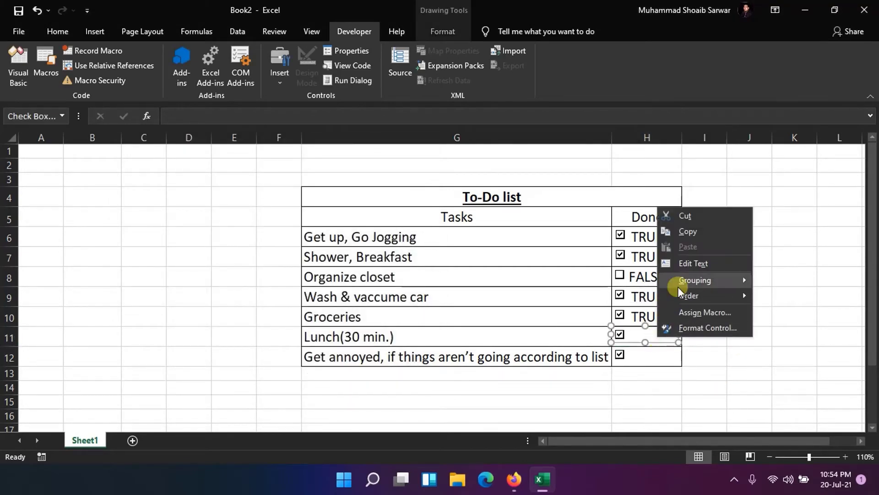
{"action": "left_click", "coordinate": [696, 327]}
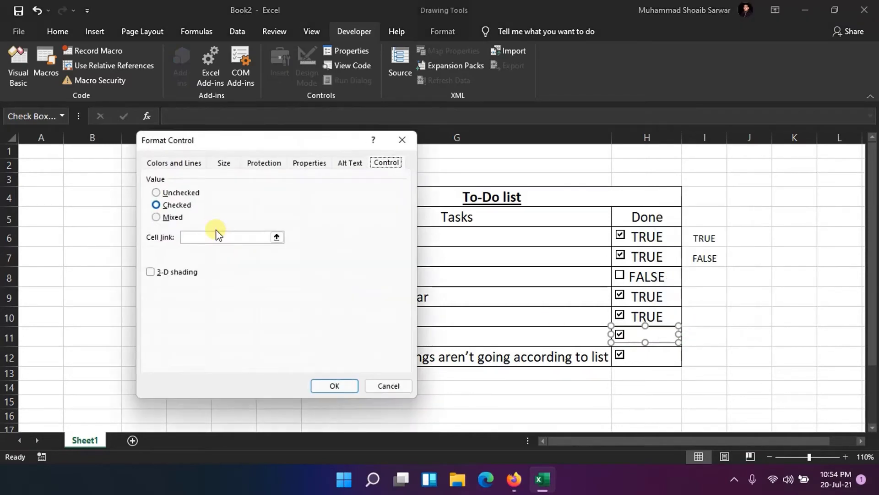
{"action": "mouse_move", "coordinate": [339, 140]}
{"action": "left_mouse_down"}
{"action": "mouse_move", "coordinate": [430, 485]}
{"action": "mouse_move", "coordinate": [422, 80]}
{"action": "left_mouse_up"}
{"action": "left_click", "coordinate": [301, 171]}
{"action": "type", "text": "H11"}
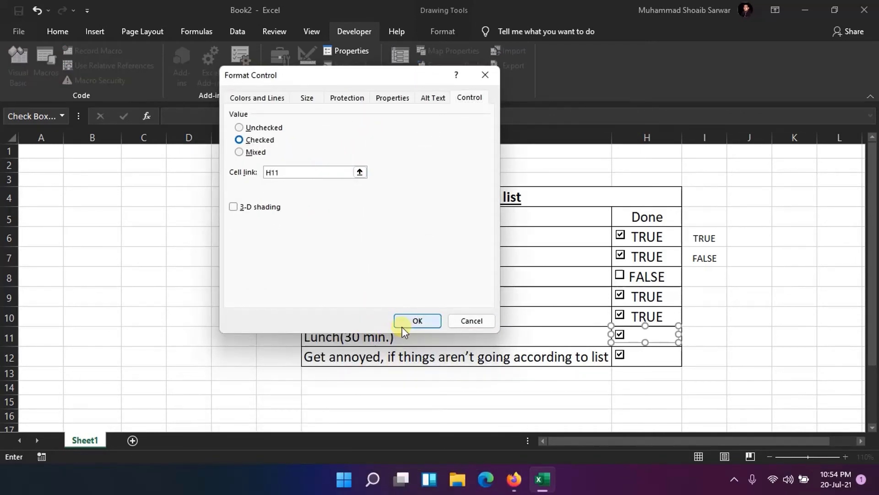
{"action": "left_click", "coordinate": [417, 321]}
{"action": "left_click", "coordinate": [689, 356]}
Link the last task's checkbox to H12 with its value set to Checked.
{"action": "left_click", "coordinate": [663, 359]}
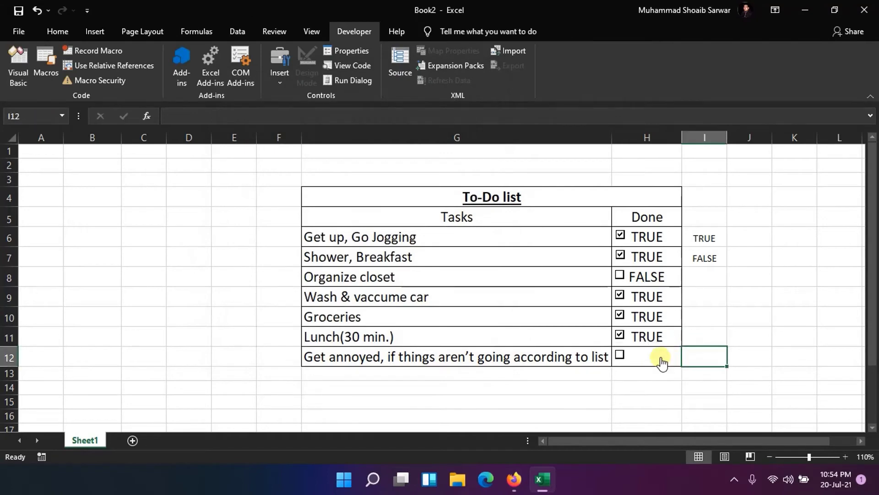
{"action": "right_click", "coordinate": [664, 356]}
{"action": "left_click", "coordinate": [711, 349]}
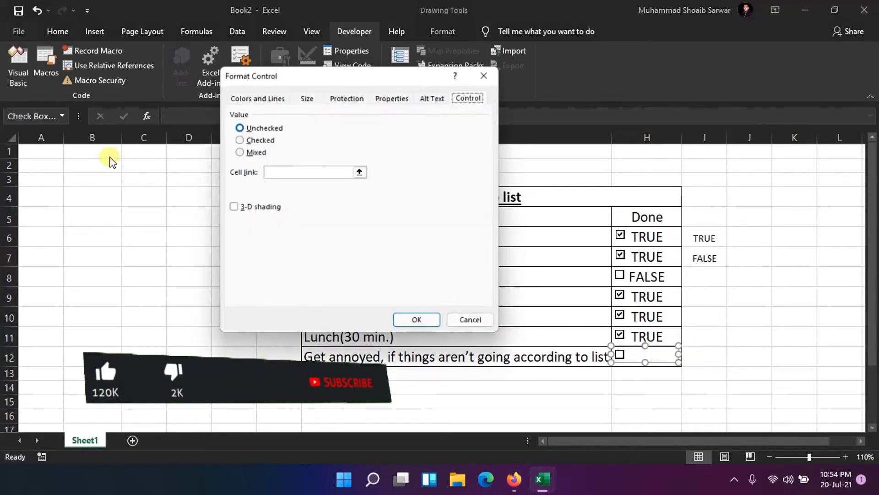
{"action": "left_click", "coordinate": [261, 140]}
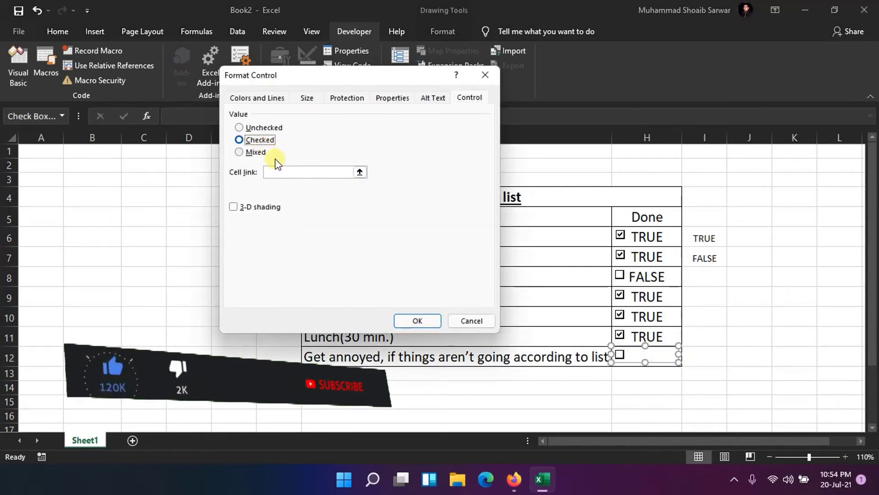
{"action": "left_click", "coordinate": [285, 171]}
{"action": "type", "text": "H"}
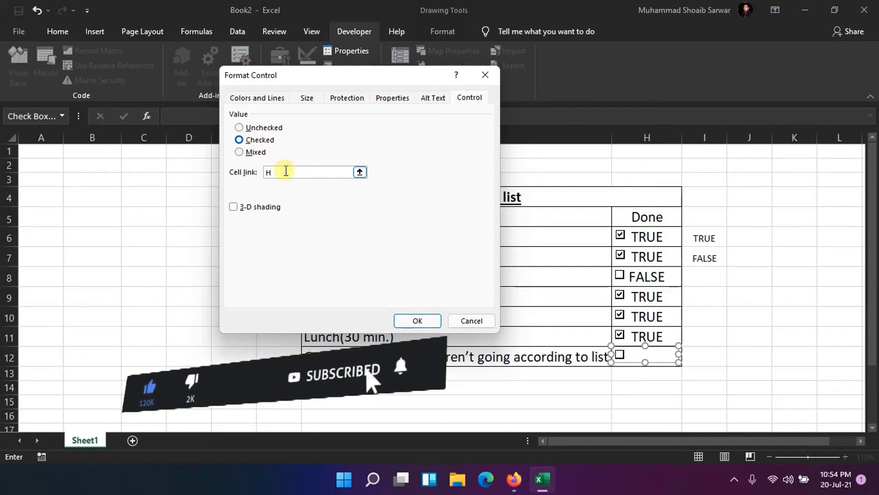
{"action": "type", "text": "12"}
{"action": "left_click", "coordinate": [419, 321]}
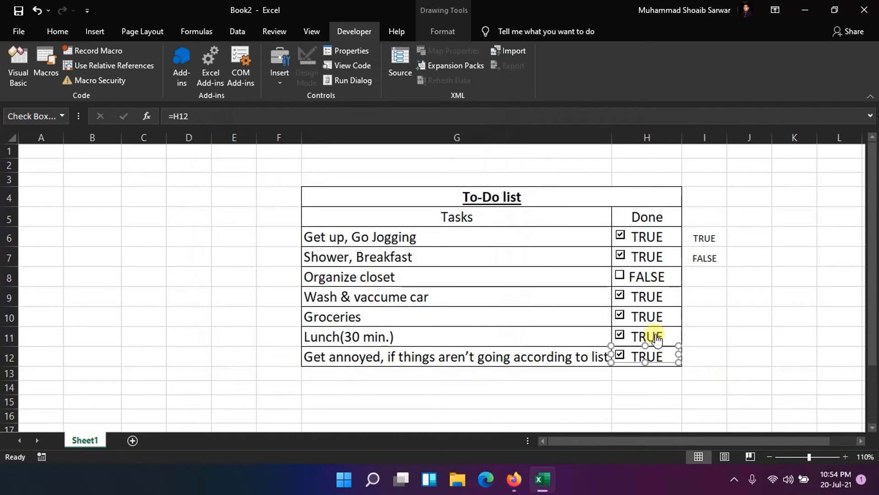
Set the Lunch checkbox's value to Checked and tick Organize closet.
{"action": "left_click", "coordinate": [656, 341]}
{"action": "right_click", "coordinate": [657, 338]}
{"action": "left_click", "coordinate": [691, 325]}
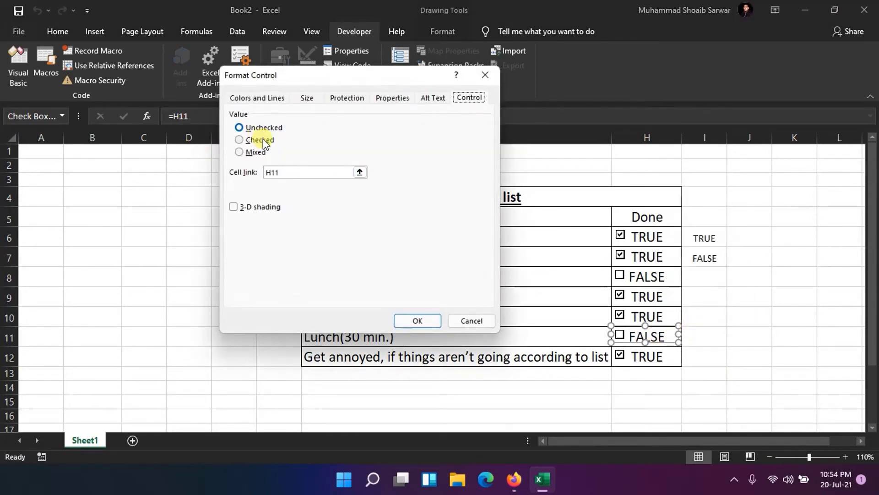
{"action": "left_click", "coordinate": [259, 139]}
{"action": "left_click", "coordinate": [412, 320]}
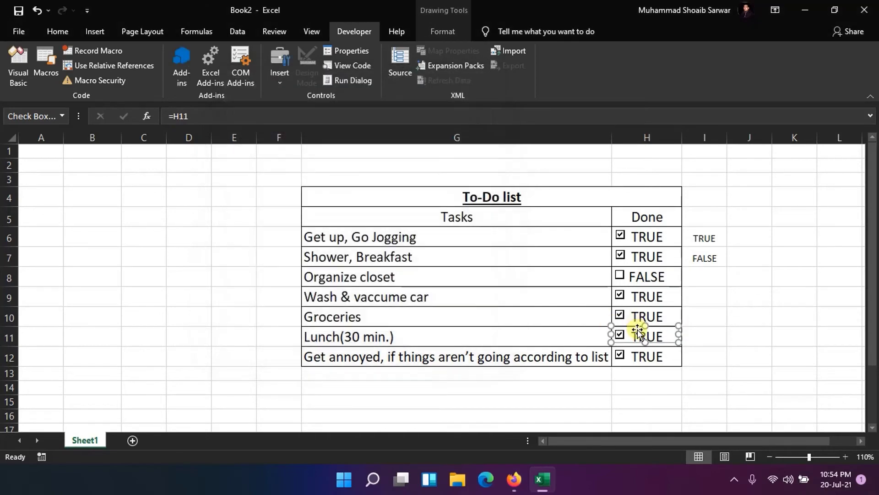
{"action": "left_click", "coordinate": [621, 276]}
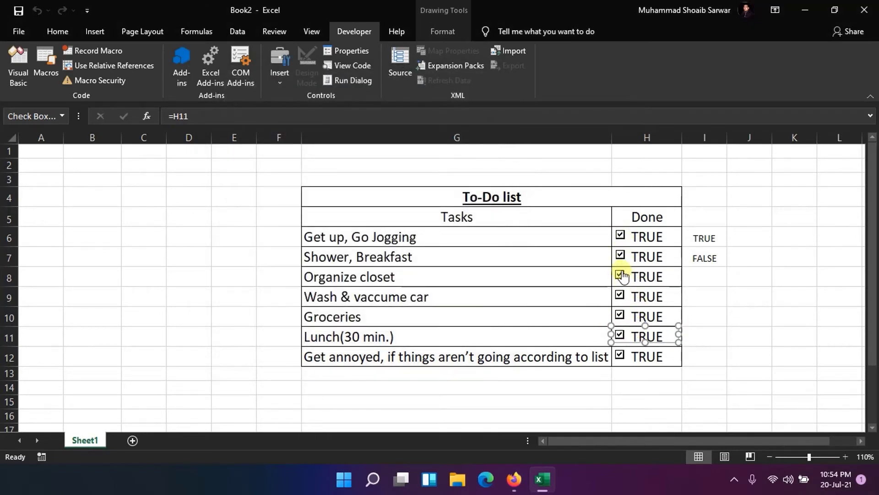
Untick Organize closet, Shower, Get up, Groceries and the last task.
{"action": "left_click", "coordinate": [619, 275]}
{"action": "left_click", "coordinate": [619, 255]}
{"action": "left_click", "coordinate": [619, 237]}
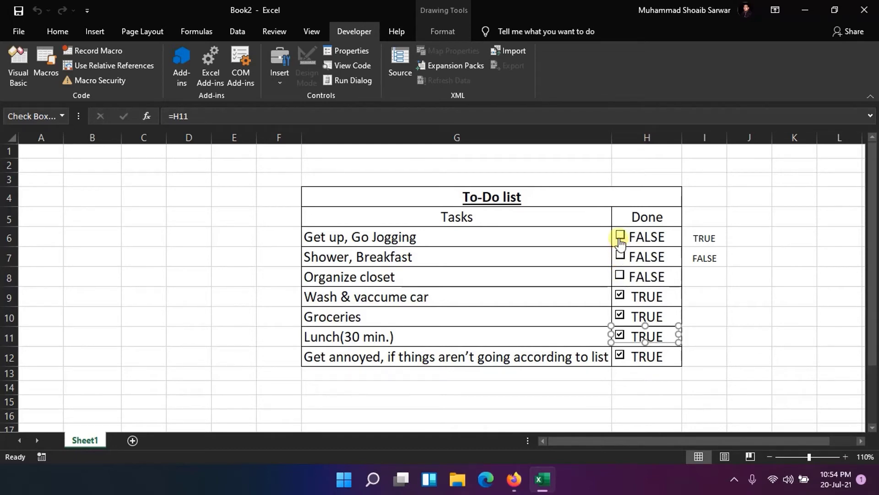
{"action": "left_click", "coordinate": [620, 315]}
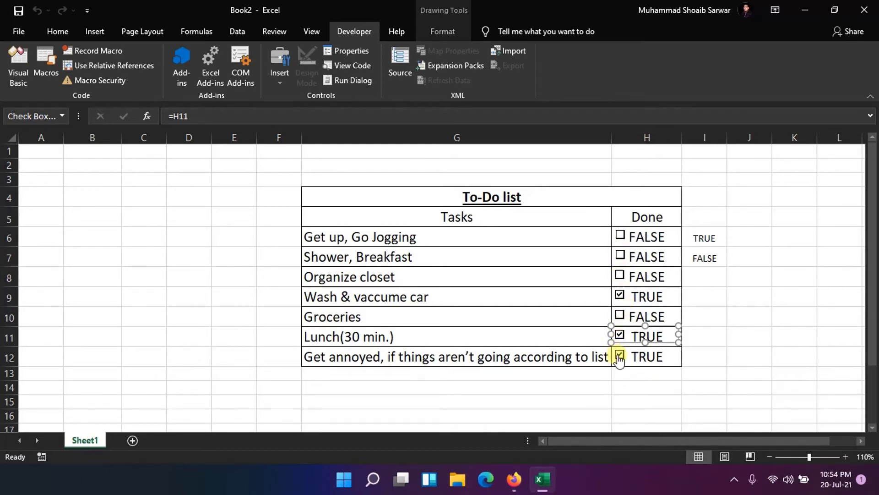
{"action": "left_click", "coordinate": [619, 355]}
Clear the sample values in I5:J12, then re-tick Get up and Shower.
{"action": "left_click_drag", "start_coordinate": [705, 216], "coordinate": [707, 277]}
{"action": "left_click_drag", "start_coordinate": [724, 317], "coordinate": [731, 354]}
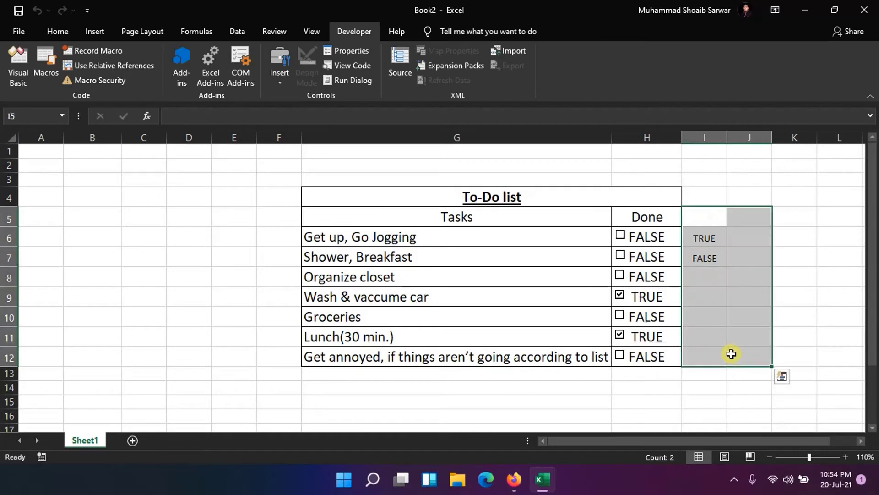
{"action": "key", "text": "Delete"}
{"action": "key", "text": "BackSpace"}
{"action": "left_click", "coordinate": [694, 388]}
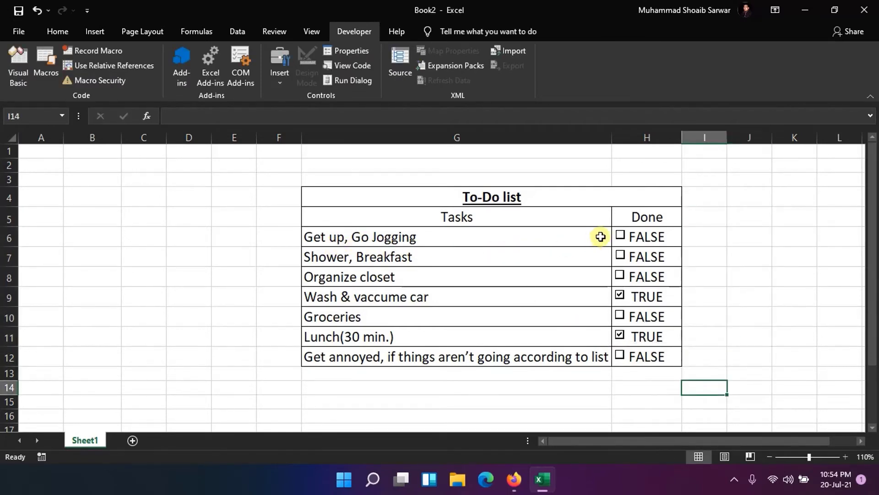
{"action": "left_click", "coordinate": [620, 235]}
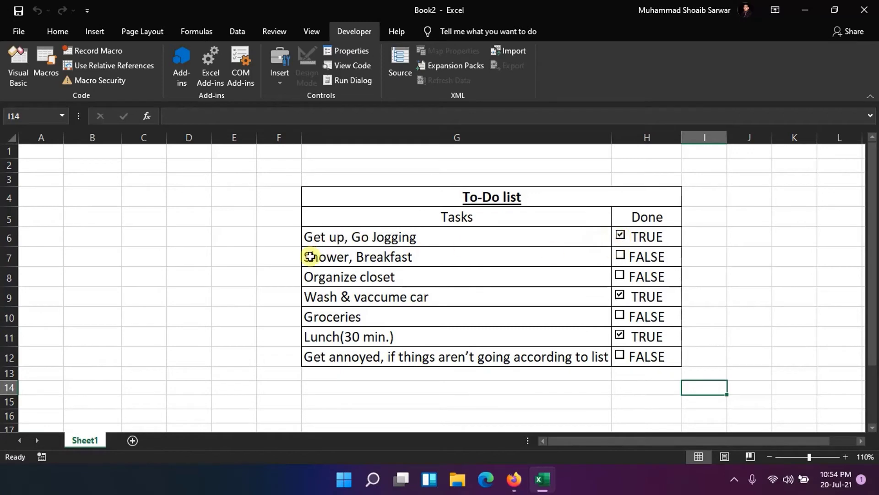
{"action": "left_click", "coordinate": [620, 255]}
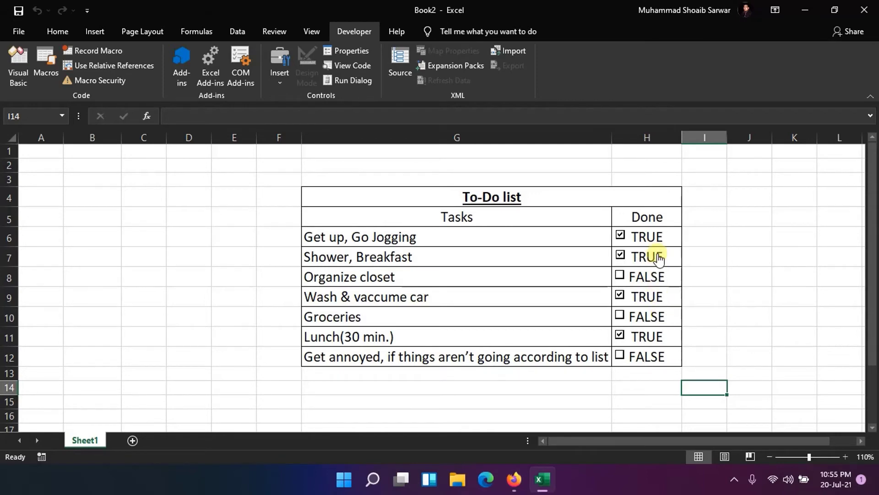
Give Done cells H6:H13 white font so only the checkboxes show.
{"action": "left_click_drag", "start_coordinate": [661, 378], "coordinate": [647, 235]}
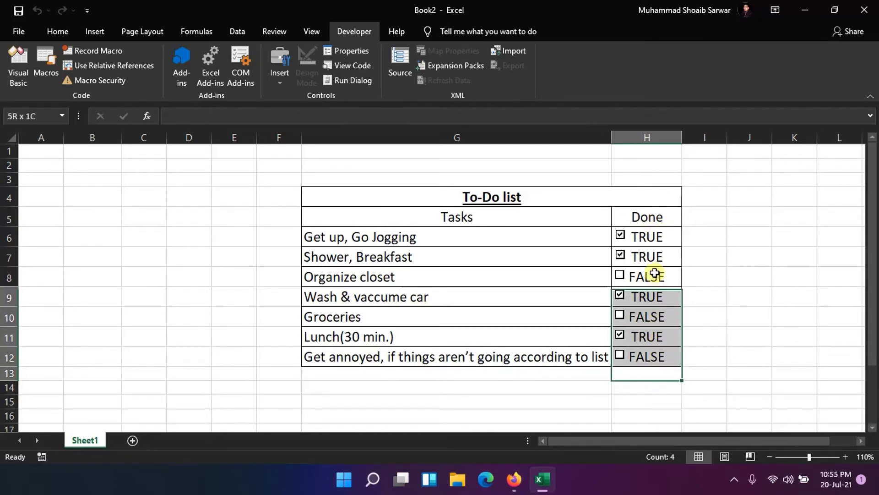
{"action": "left_click", "coordinate": [68, 30]}
{"action": "left_click", "coordinate": [202, 76]}
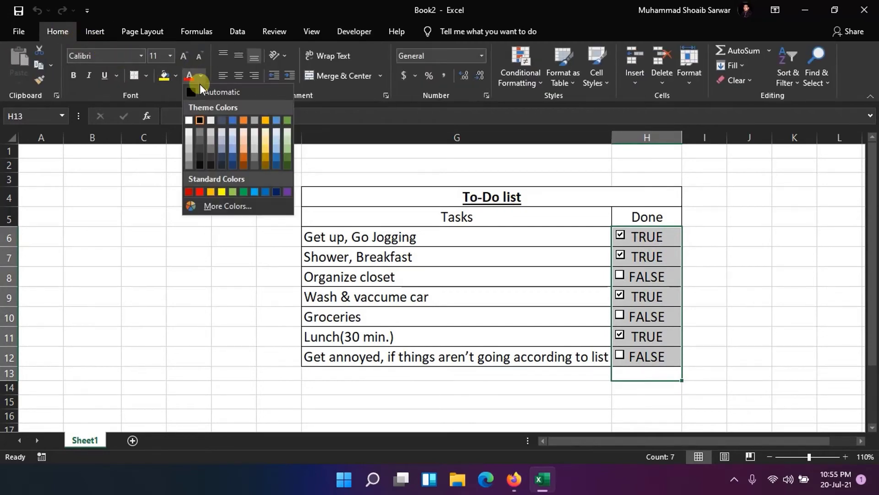
{"action": "left_click", "coordinate": [189, 120]}
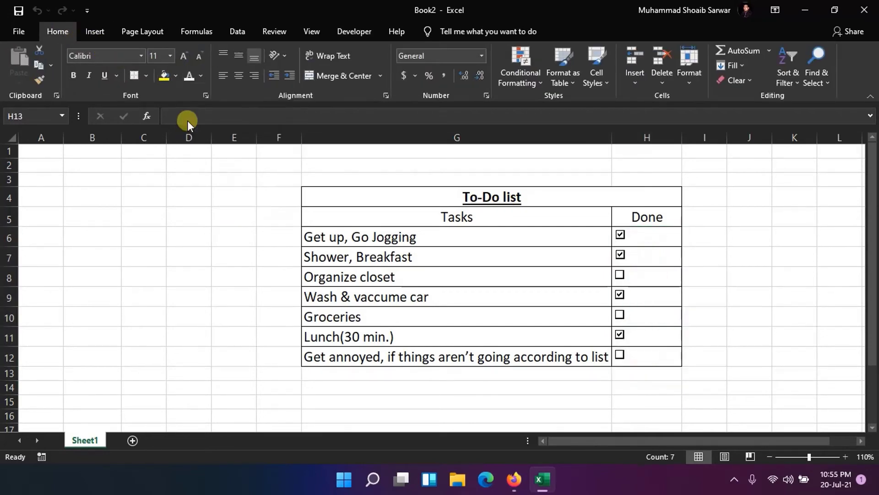
{"action": "left_click", "coordinate": [770, 284]}
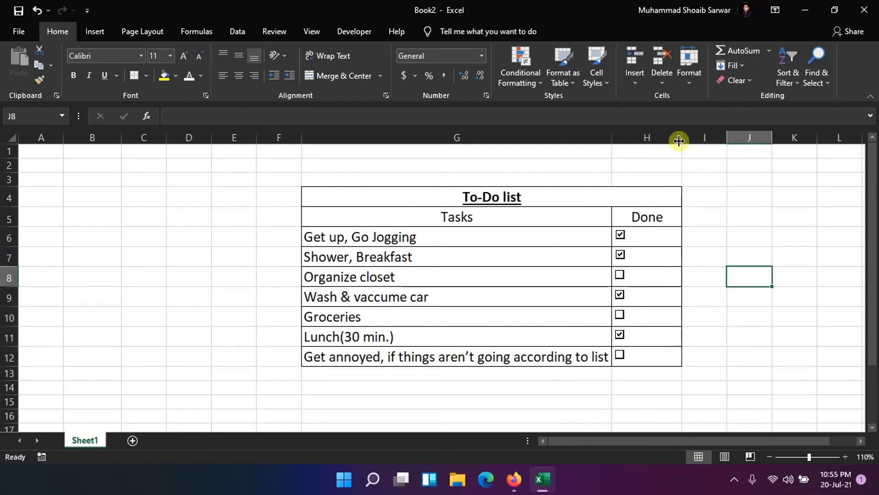
Narrow column H to fit the checkboxes.
{"action": "mouse_move", "coordinate": [680, 139]}
{"action": "left_mouse_down"}
{"action": "mouse_move", "coordinate": [640, 141]}
{"action": "mouse_move", "coordinate": [651, 142]}
{"action": "left_mouse_up"}
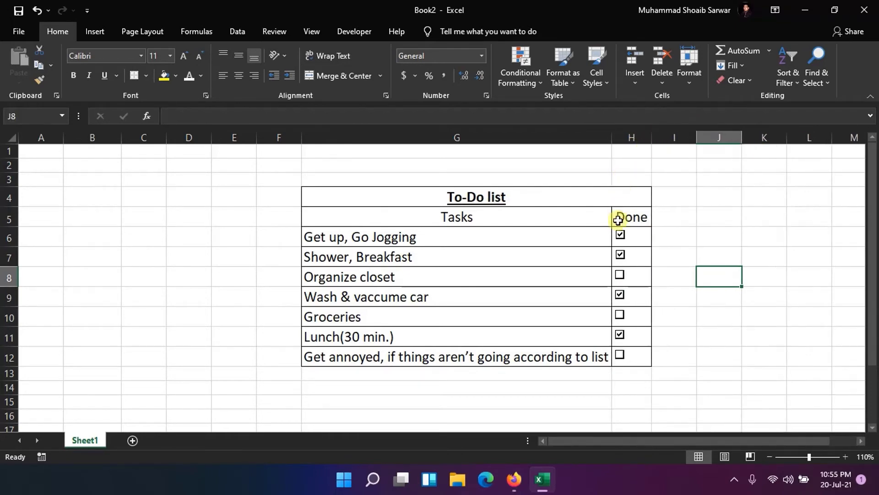
{"action": "left_click_drag", "start_coordinate": [629, 386], "coordinate": [634, 234]}
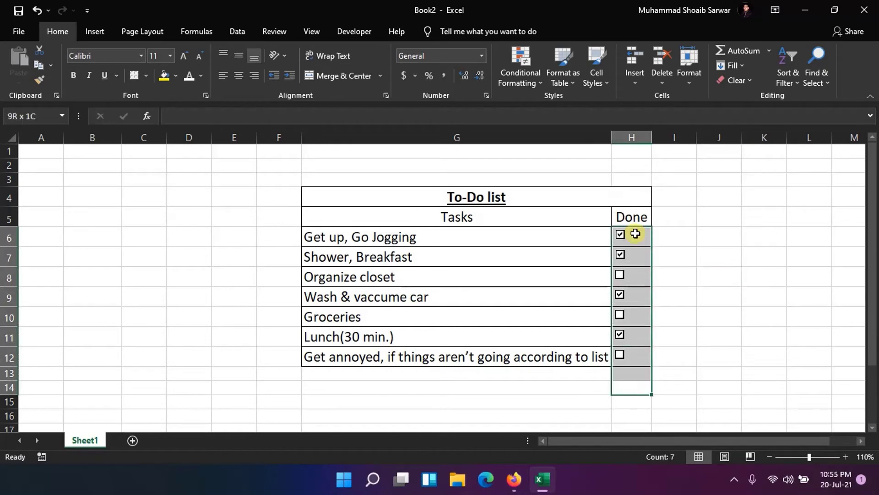
{"action": "left_click", "coordinate": [733, 277]}
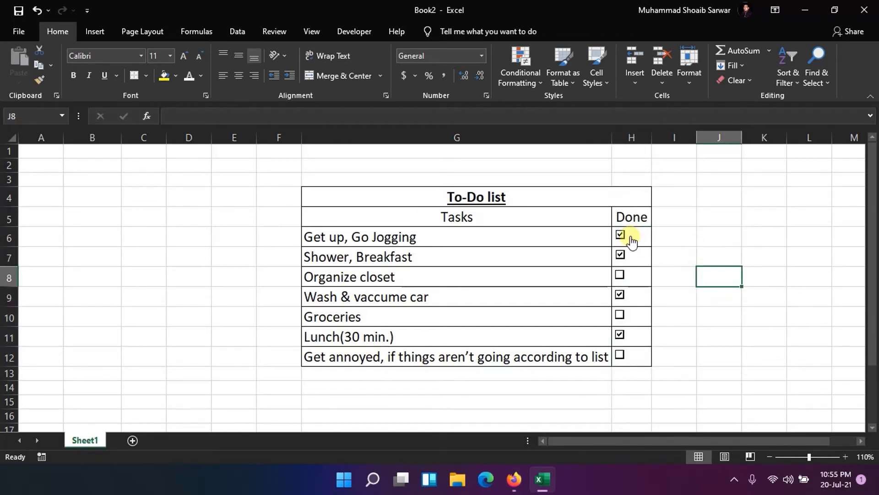
Toggle checkboxes so Get up, Organize closet, Groceries and the last task end ticked.
{"action": "left_click", "coordinate": [629, 257]}
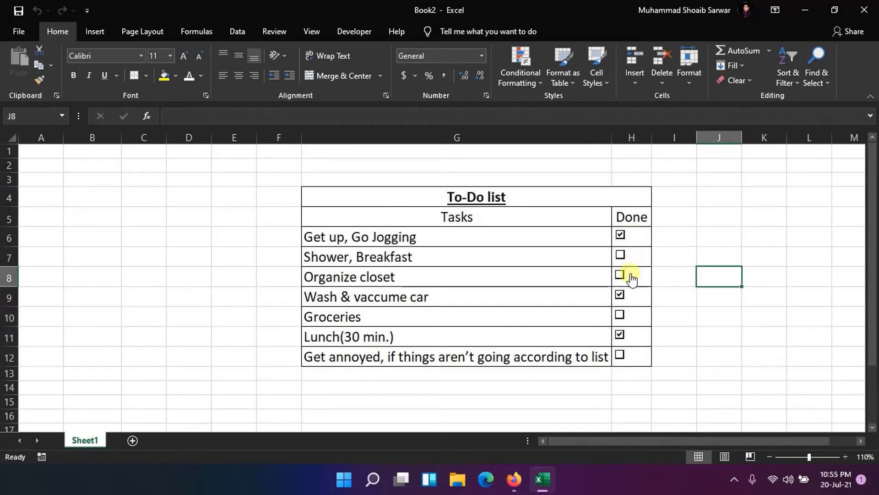
{"action": "left_click", "coordinate": [626, 277]}
{"action": "left_click", "coordinate": [627, 297]}
{"action": "left_click", "coordinate": [629, 319]}
{"action": "left_click", "coordinate": [629, 337]}
{"action": "left_click", "coordinate": [630, 357]}
{"action": "left_click", "coordinate": [620, 274]}
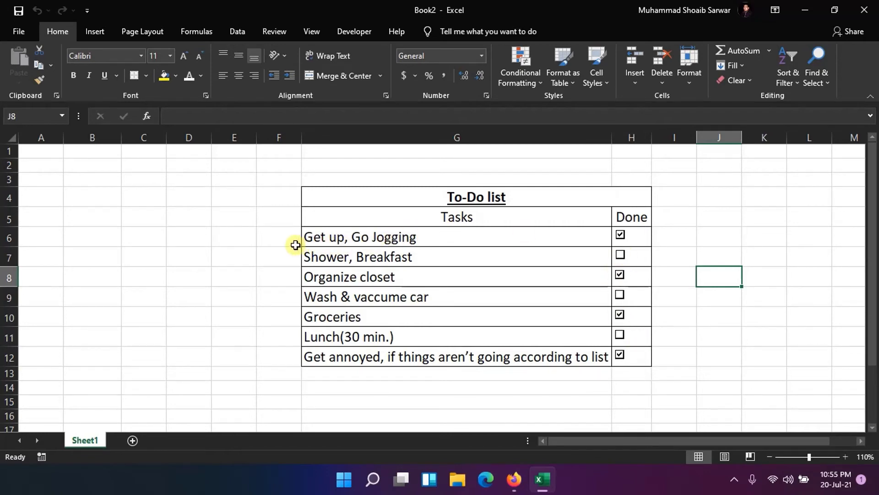
{"action": "left_click", "coordinate": [620, 235]}
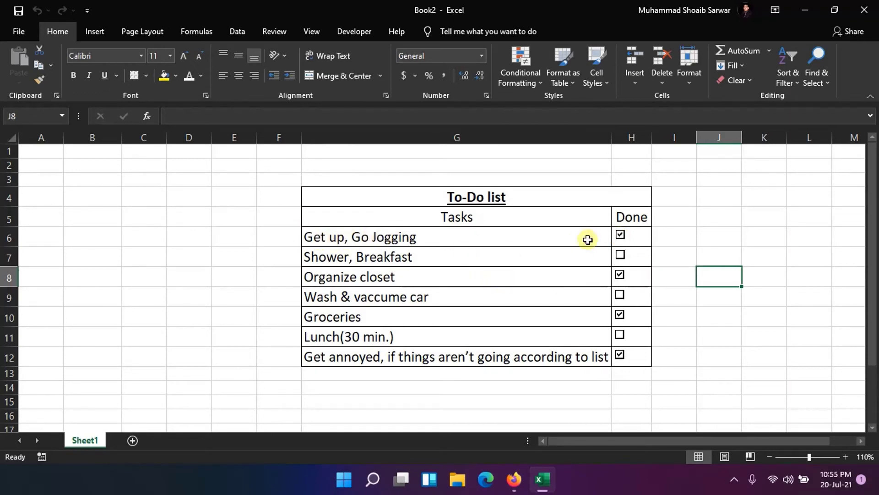
Start a new formula-based conditional formatting rule for task names G6:G12.
{"action": "left_click_drag", "start_coordinate": [428, 236], "coordinate": [451, 365]}
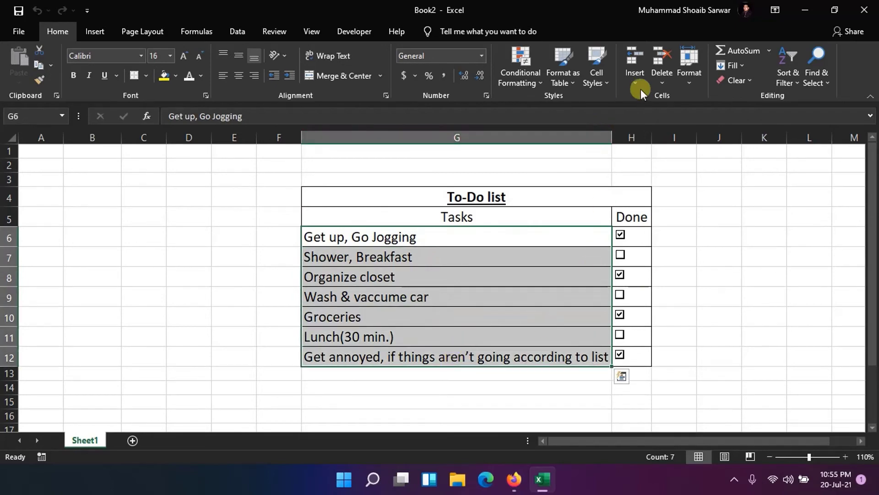
{"action": "left_click", "coordinate": [537, 86]}
{"action": "mouse_move", "coordinate": [560, 105]}
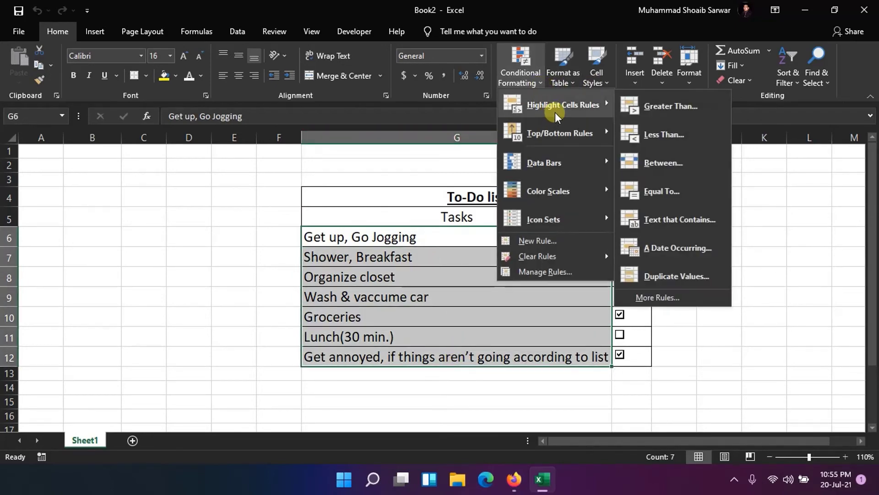
{"action": "left_click", "coordinate": [561, 240]}
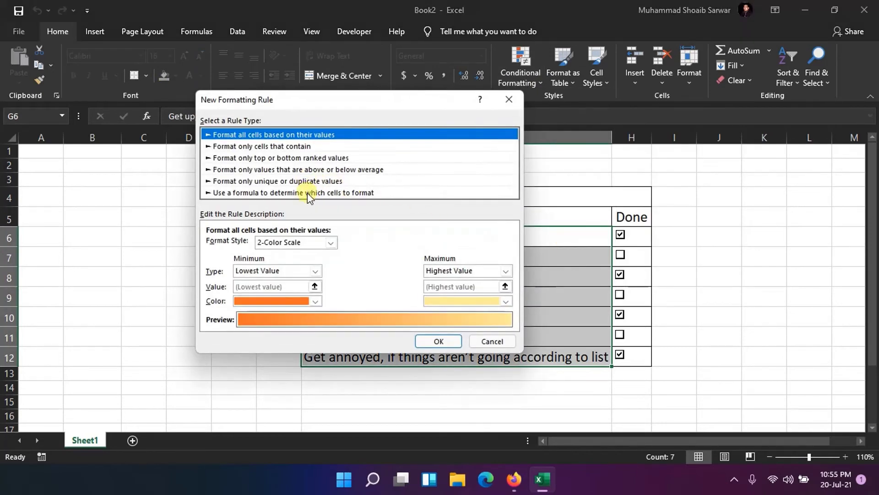
{"action": "left_click", "coordinate": [306, 192]}
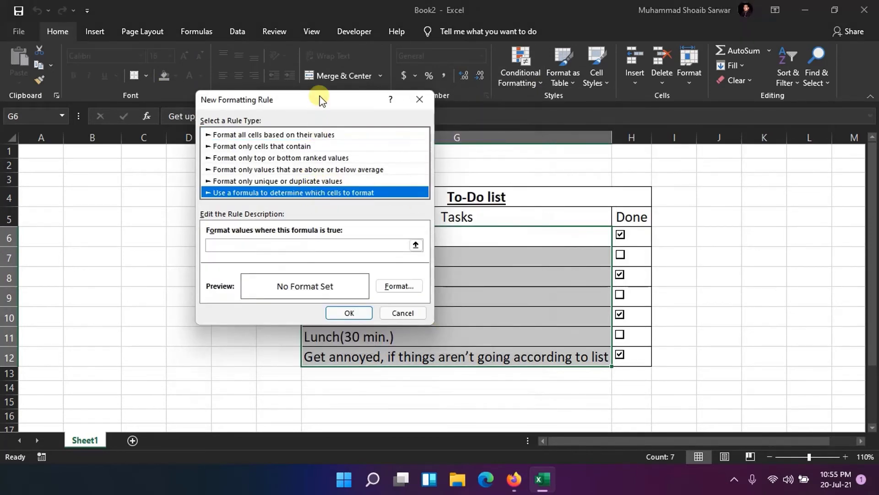
{"action": "mouse_move", "coordinate": [320, 96]}
{"action": "left_mouse_down"}
{"action": "mouse_move", "coordinate": [222, 46]}
{"action": "mouse_move", "coordinate": [218, 20]}
{"action": "left_mouse_up"}
Enter the rule condition =$H6=TRUE.
{"action": "left_click", "coordinate": [155, 174]}
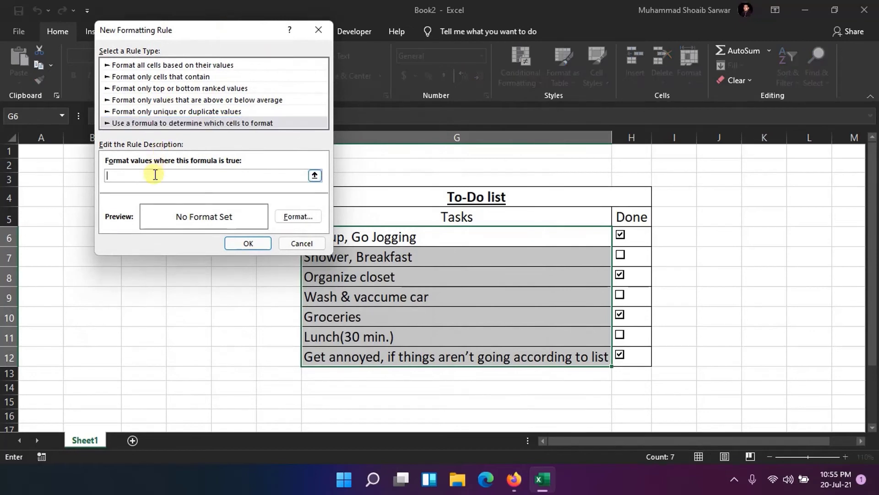
{"action": "type", "text": "="}
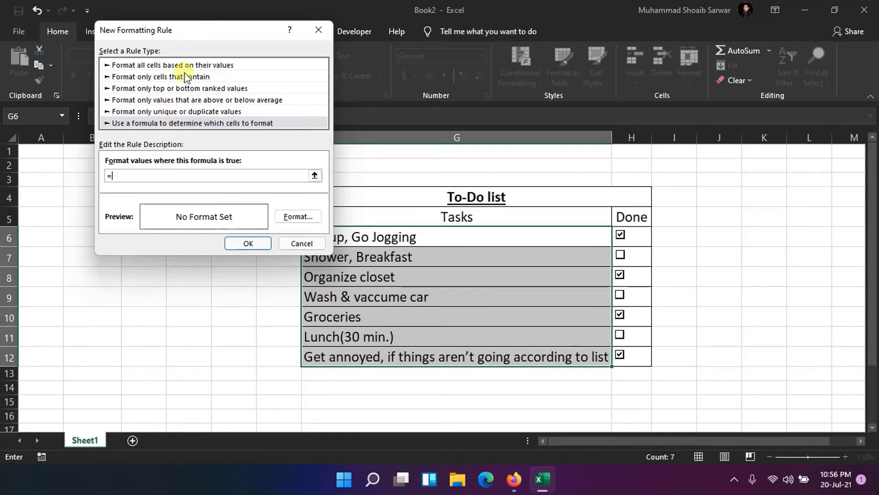
{"action": "left_click_drag", "start_coordinate": [201, 35], "coordinate": [254, 334]}
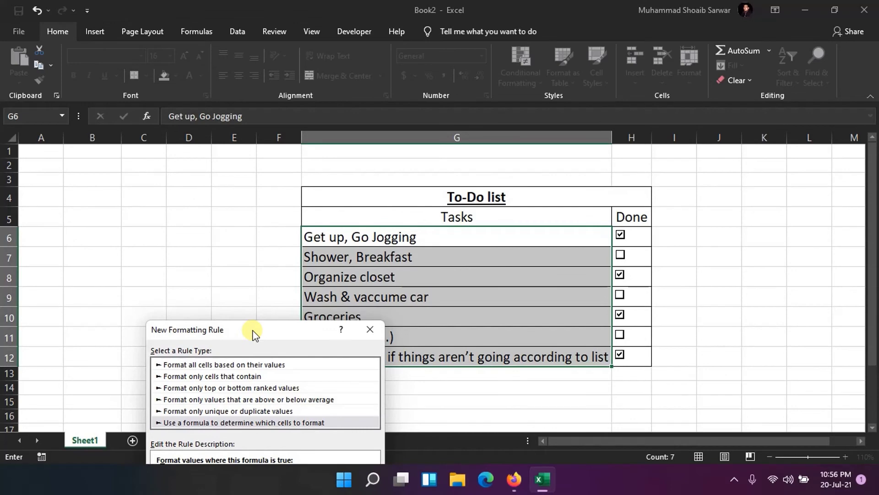
{"action": "left_click_drag", "start_coordinate": [254, 335], "coordinate": [247, 76]}
{"action": "type", "text": "="}
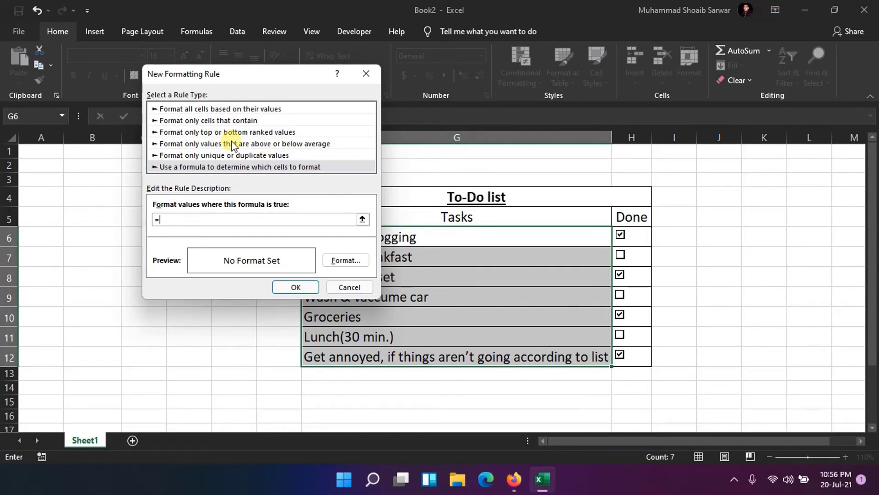
{"action": "type", "text": "$H"}
{"action": "type", "text": "6"}
{"action": "type", "text": "=TRU"}
Give the rule a red strikethrough font and save it.
{"action": "left_click", "coordinate": [347, 261]}
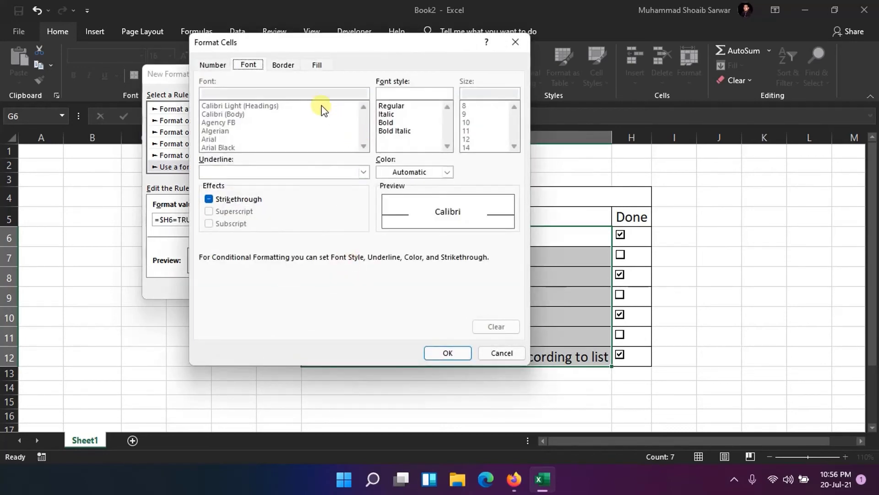
{"action": "left_click", "coordinate": [240, 200]}
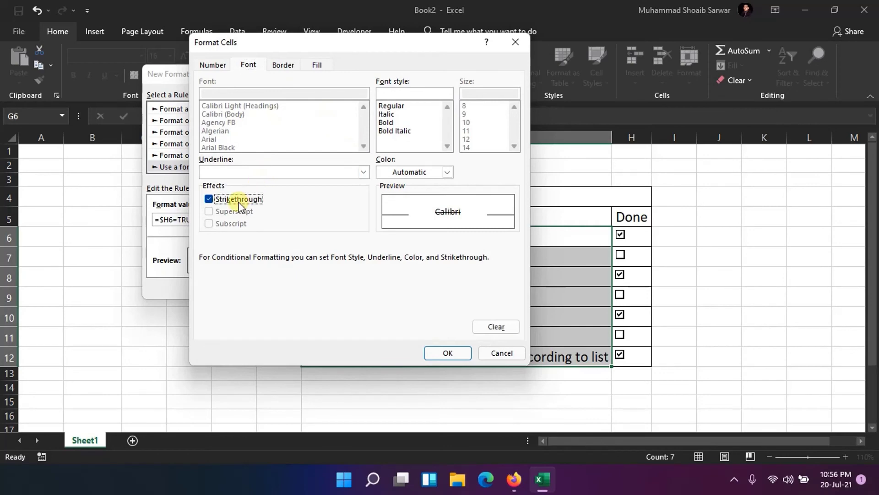
{"action": "left_click", "coordinate": [446, 172]}
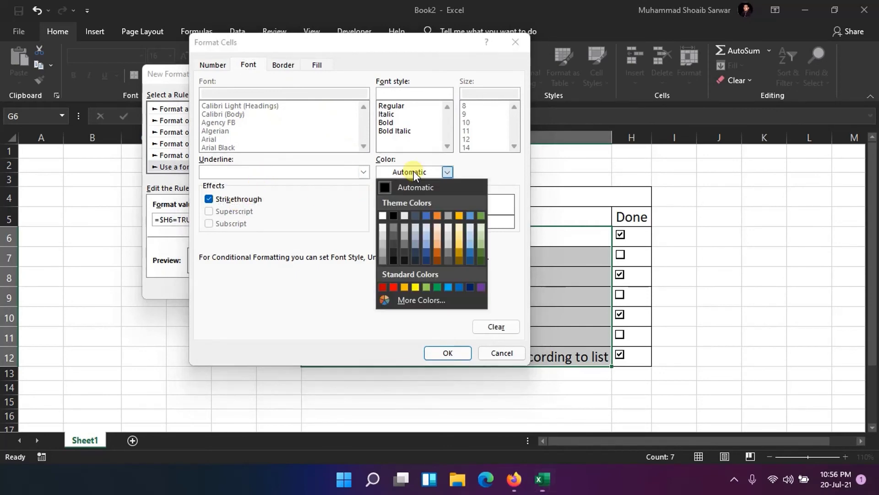
{"action": "left_click", "coordinate": [393, 285]}
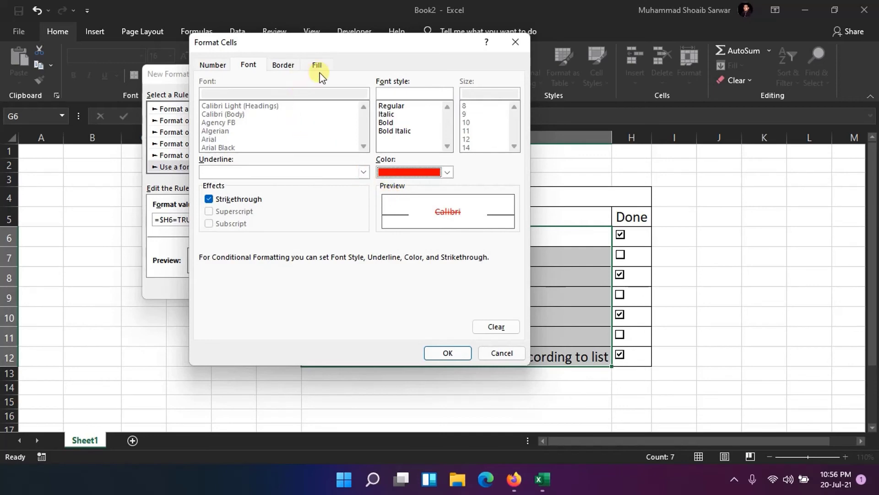
{"action": "left_click", "coordinate": [448, 355]}
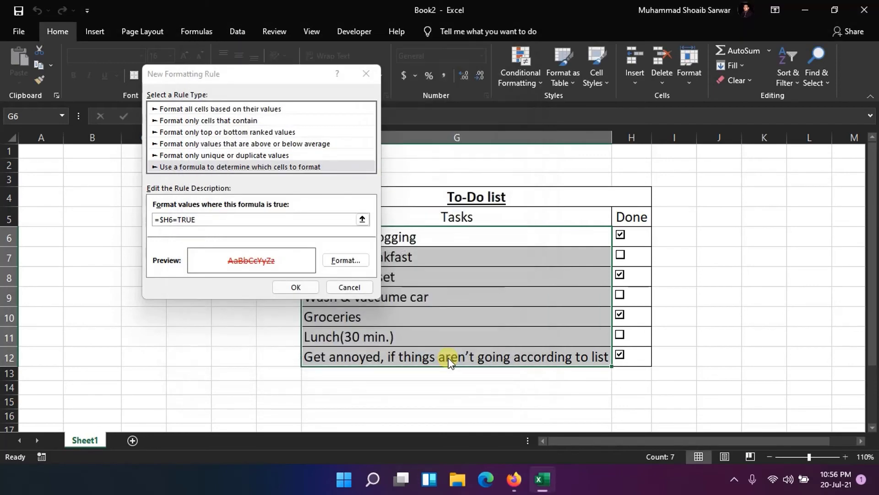
{"action": "left_click", "coordinate": [306, 288]}
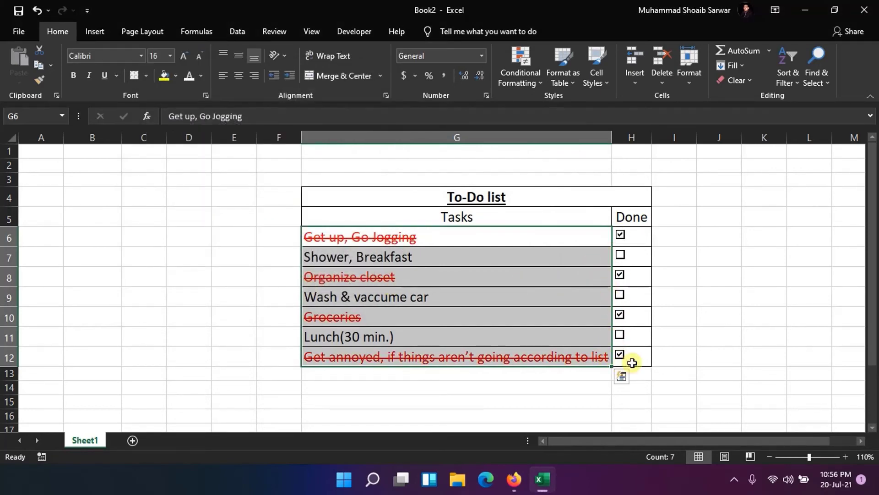
Toggle the Done checkboxes to test the red strikethrough, ending with all unticked.
{"action": "left_click", "coordinate": [621, 256]}
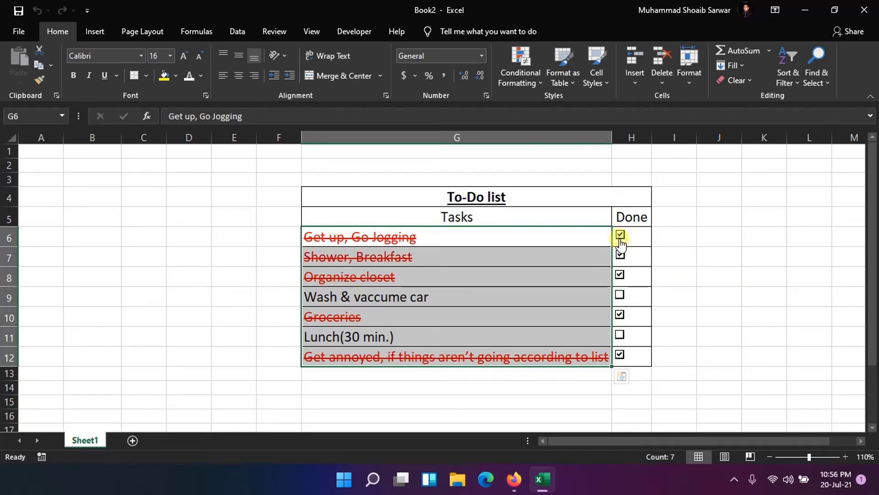
{"action": "left_click", "coordinate": [620, 235]}
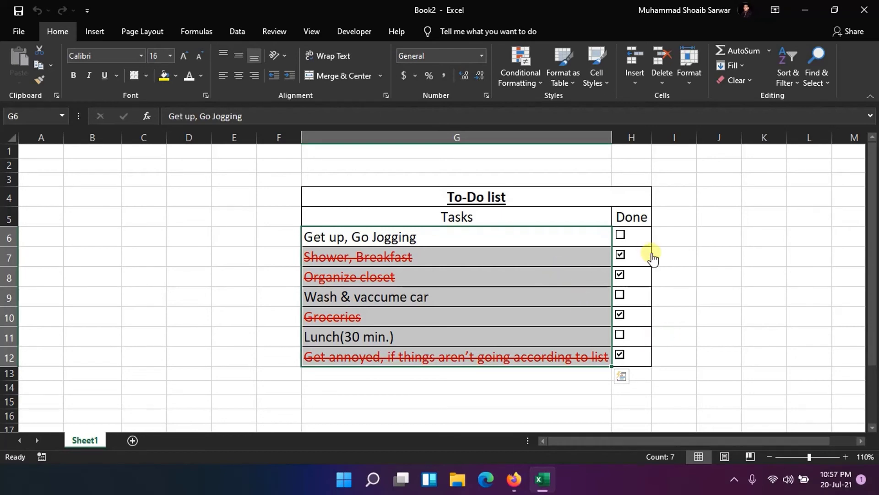
{"action": "left_click", "coordinate": [620, 255]}
{"action": "left_click", "coordinate": [621, 255]}
{"action": "left_click", "coordinate": [718, 253]}
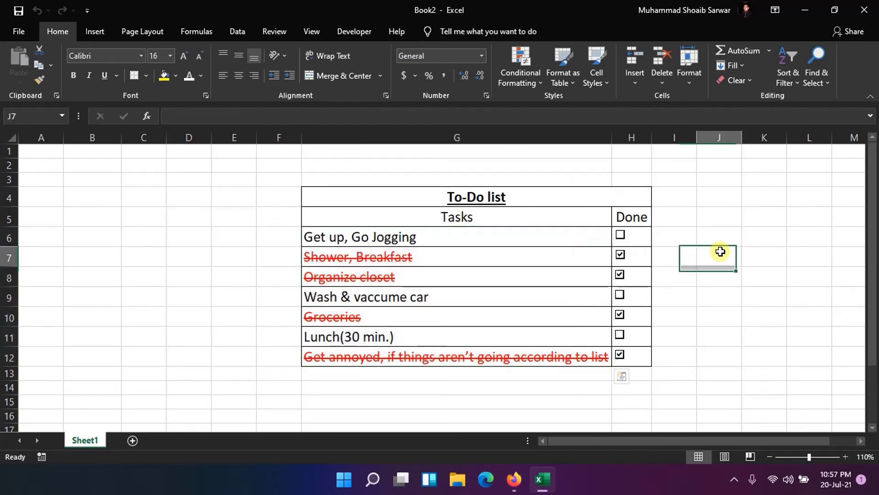
{"action": "left_click", "coordinate": [619, 292]}
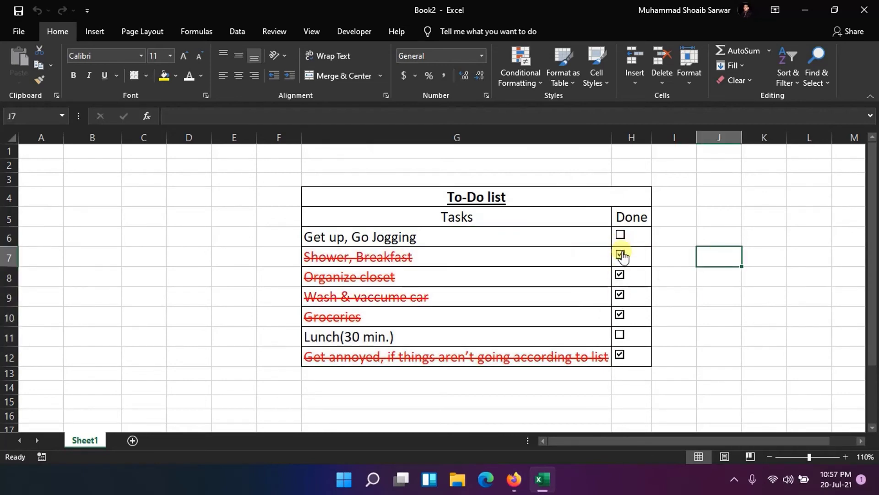
{"action": "left_click", "coordinate": [620, 255]}
{"action": "left_click", "coordinate": [620, 275]}
{"action": "left_click", "coordinate": [619, 294]}
{"action": "left_click", "coordinate": [619, 314]}
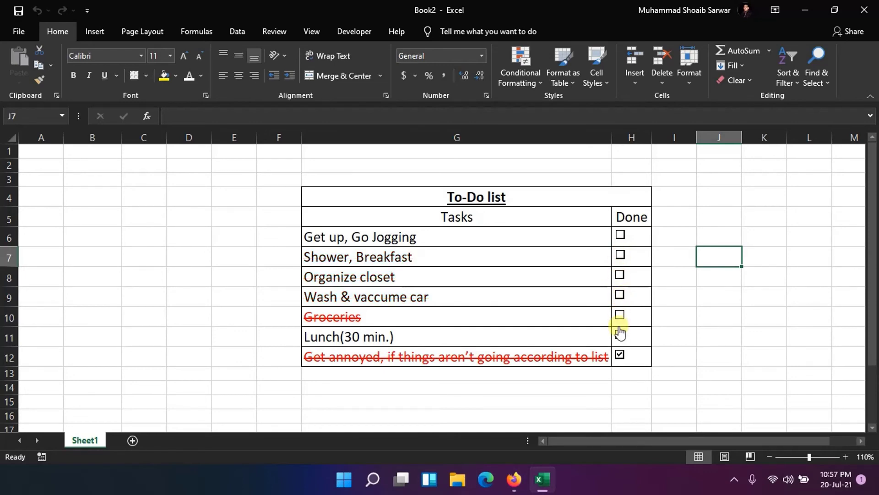
{"action": "left_click", "coordinate": [620, 354]}
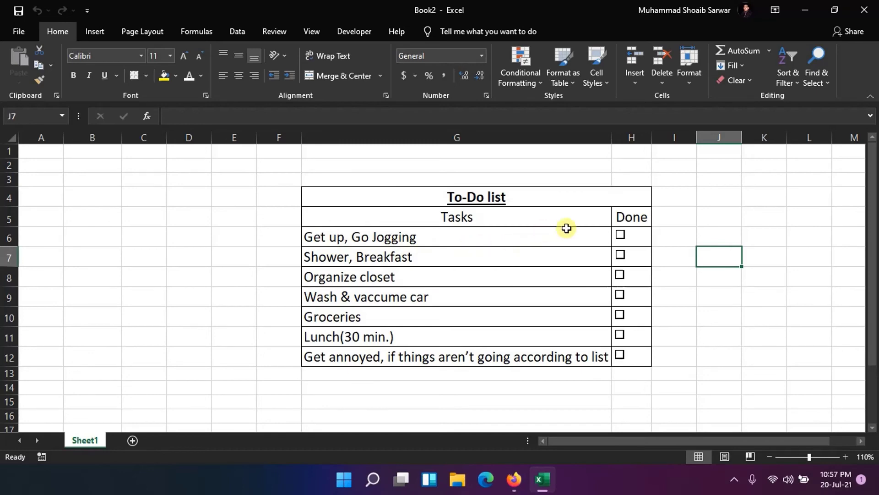
Tick Get up, Shower, Organize closet, Wash & vaccume car and Groceries.
{"action": "left_click", "coordinate": [620, 235]}
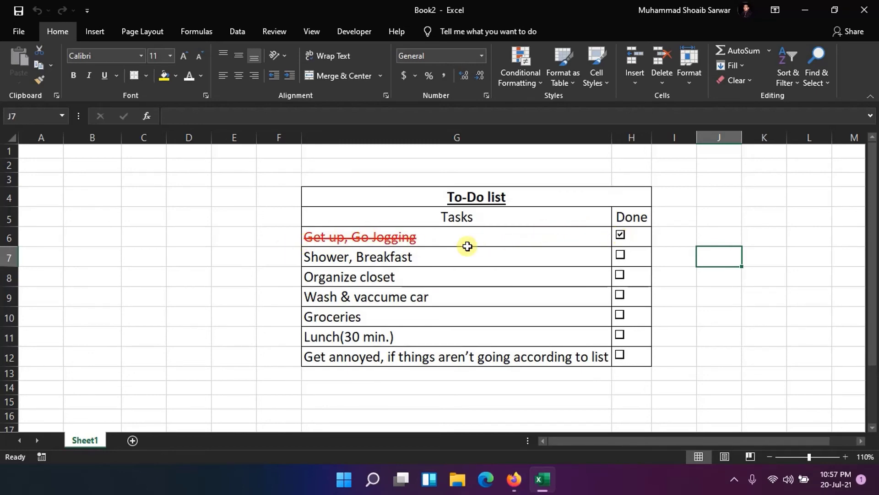
{"action": "left_click", "coordinate": [621, 256]}
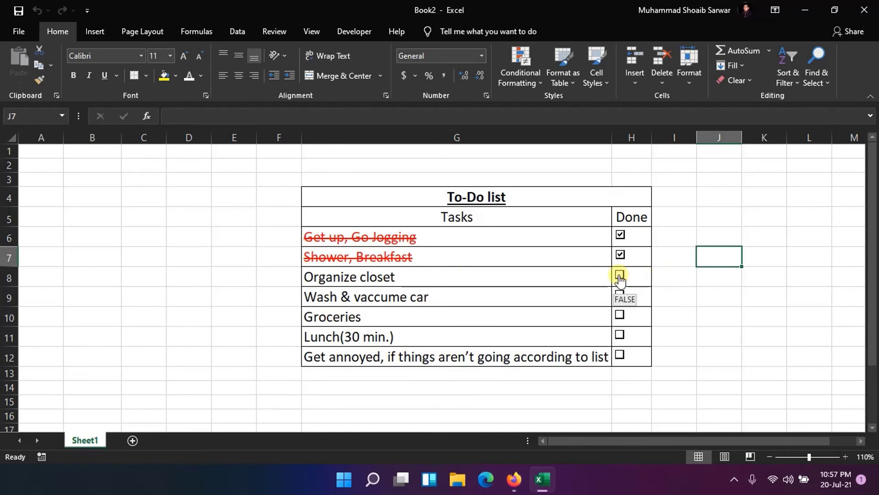
{"action": "left_click", "coordinate": [620, 275]}
{"action": "left_click", "coordinate": [619, 294]}
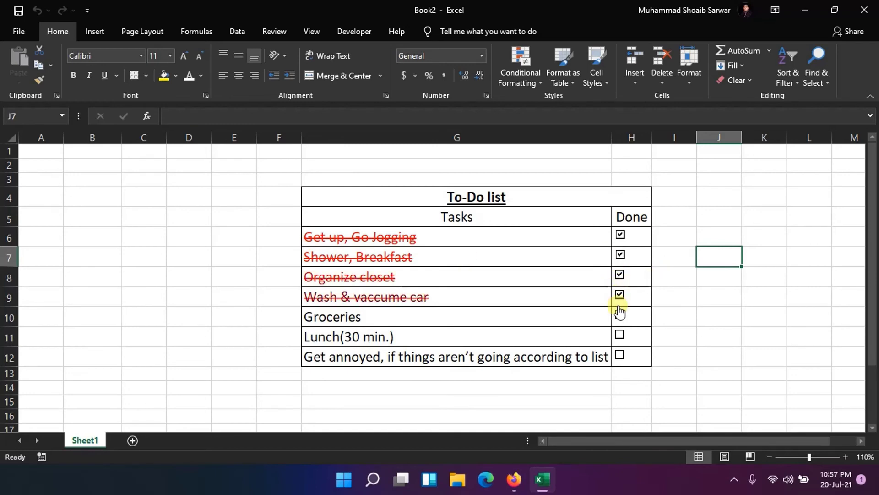
{"action": "left_click", "coordinate": [621, 316]}
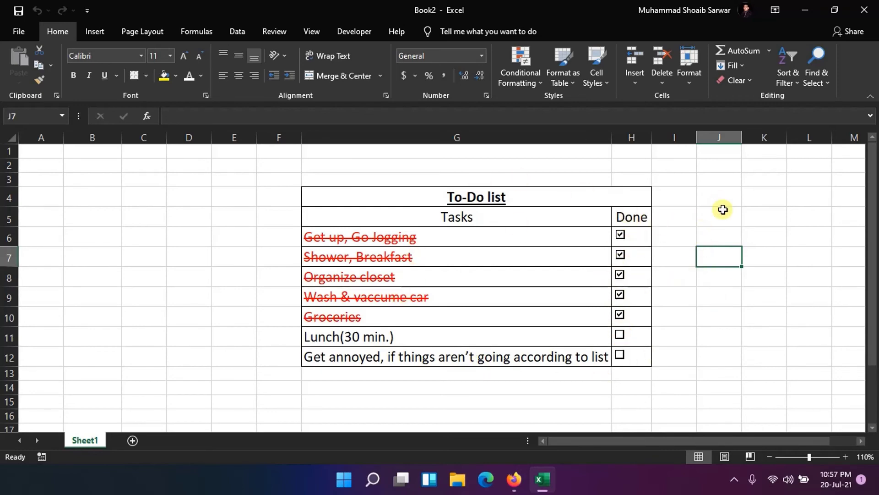
{"action": "left_click", "coordinate": [636, 216]}
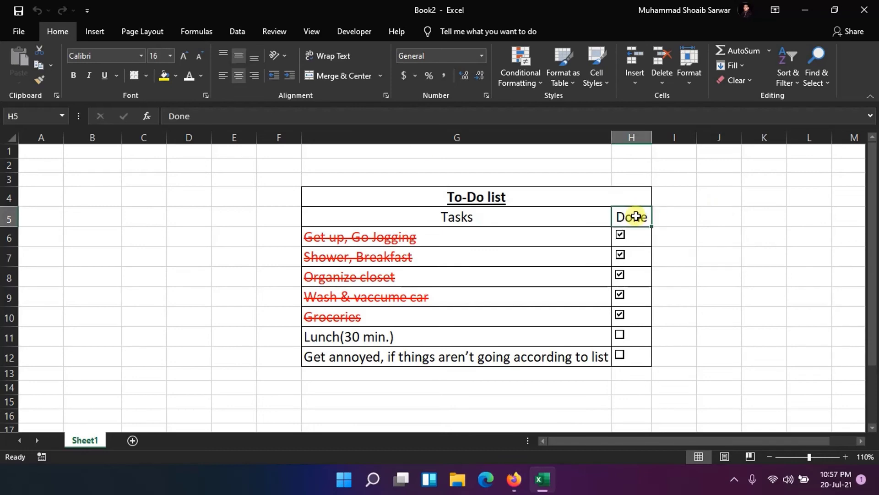
Turn on Data filters for the header row and close the dropdown unchanged.
{"action": "left_click", "coordinate": [241, 34]}
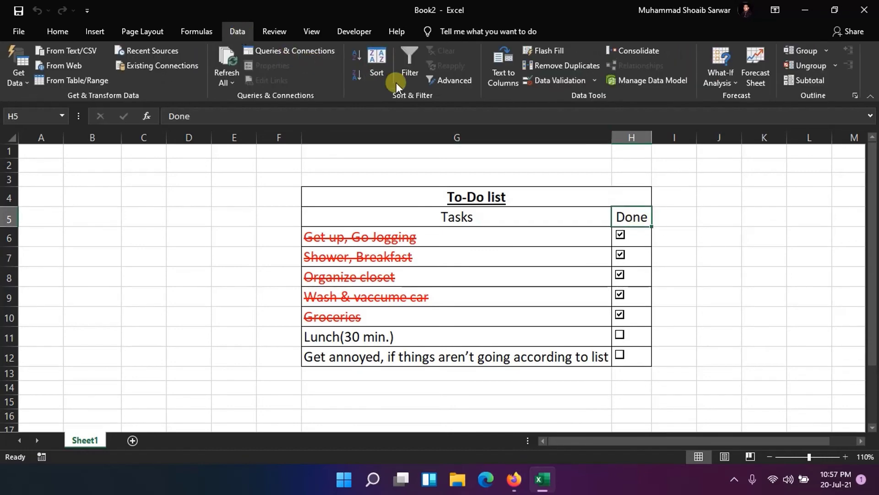
{"action": "left_click", "coordinate": [409, 76]}
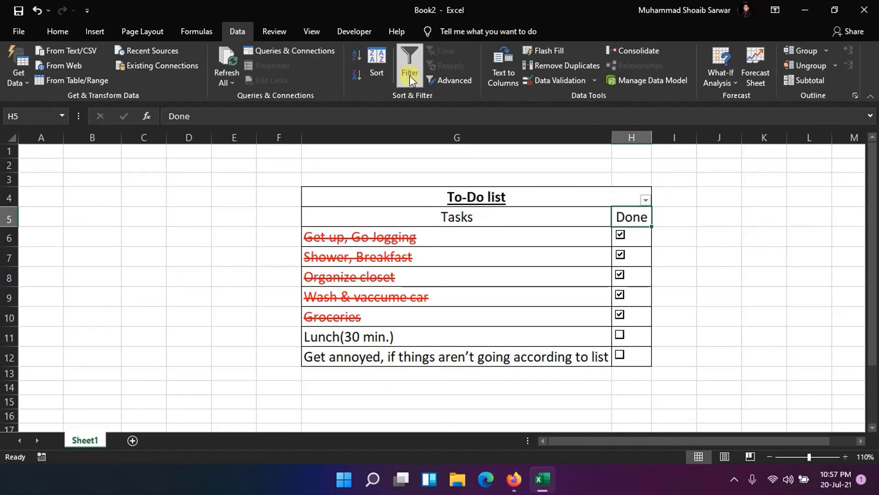
{"action": "left_click", "coordinate": [646, 201]}
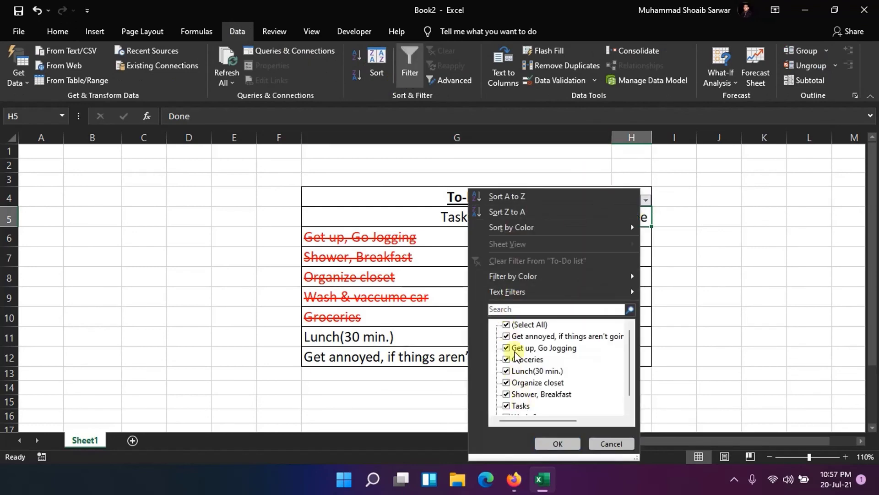
{"action": "left_click", "coordinate": [614, 444]}
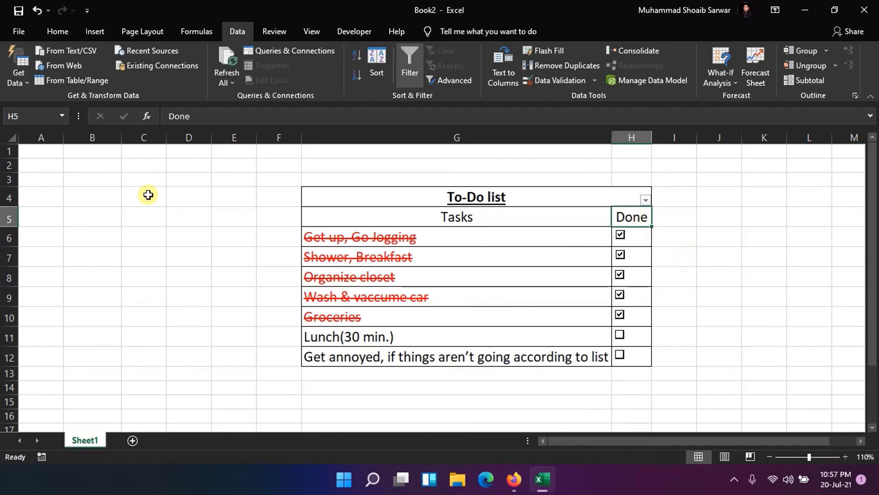
{"action": "left_click", "coordinate": [104, 231]}
{"action": "type", "text": "="}
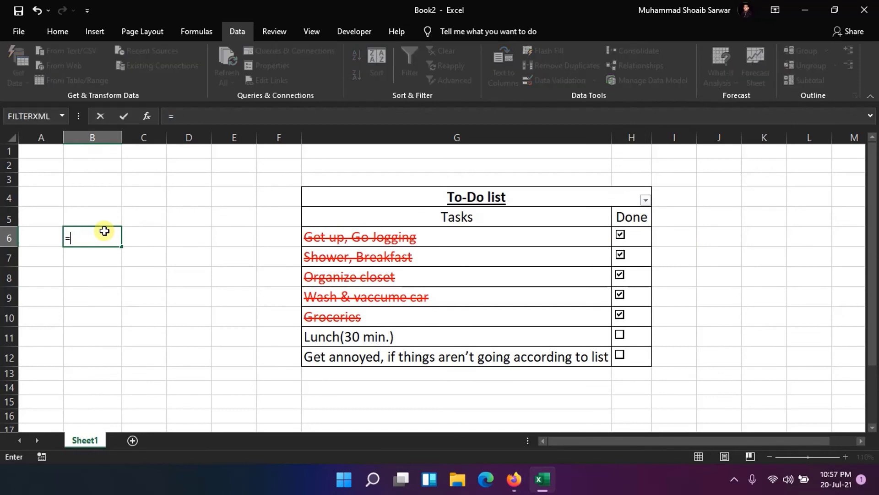
{"action": "type", "text": "FILT"}
{"action": "type", "text": "ER"}
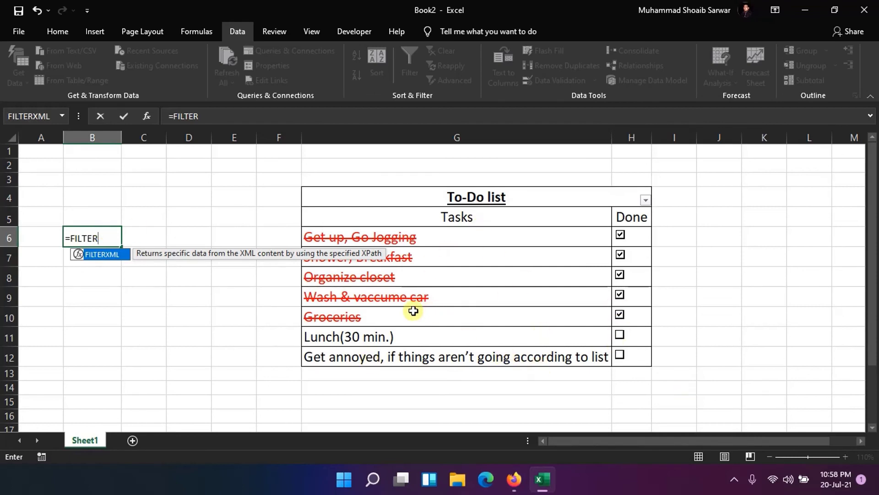
{"action": "left_click_drag", "start_coordinate": [99, 238], "coordinate": [64, 236]}
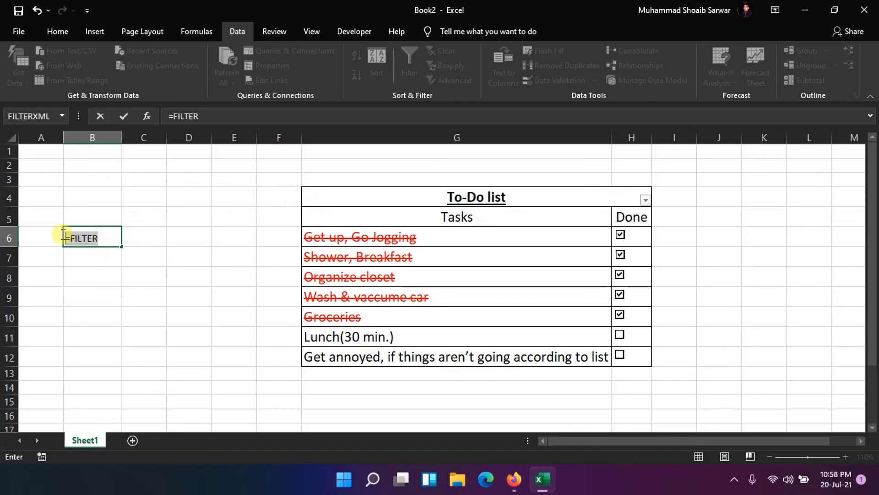
{"action": "key", "text": "BackSpace"}
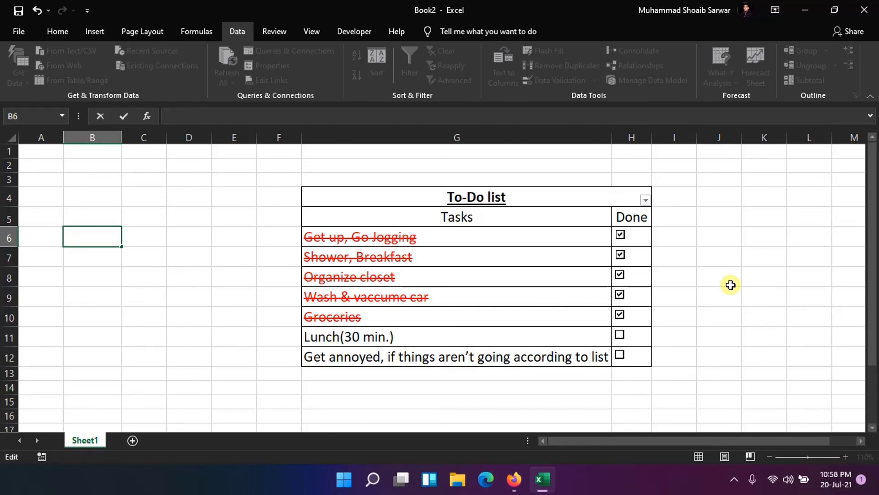
Untick Get up, Shower, Organize closet and Wash & vaccume car.
{"action": "left_click", "coordinate": [621, 235]}
{"action": "left_click", "coordinate": [621, 255]}
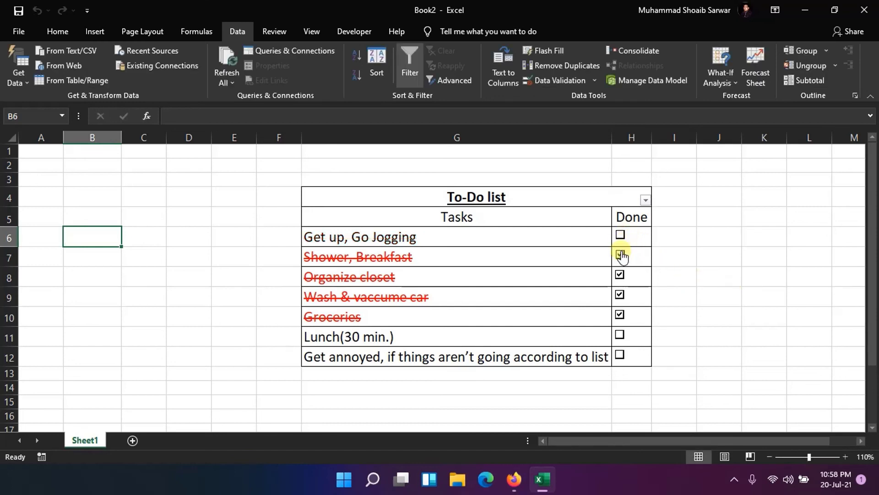
{"action": "left_click", "coordinate": [620, 274]}
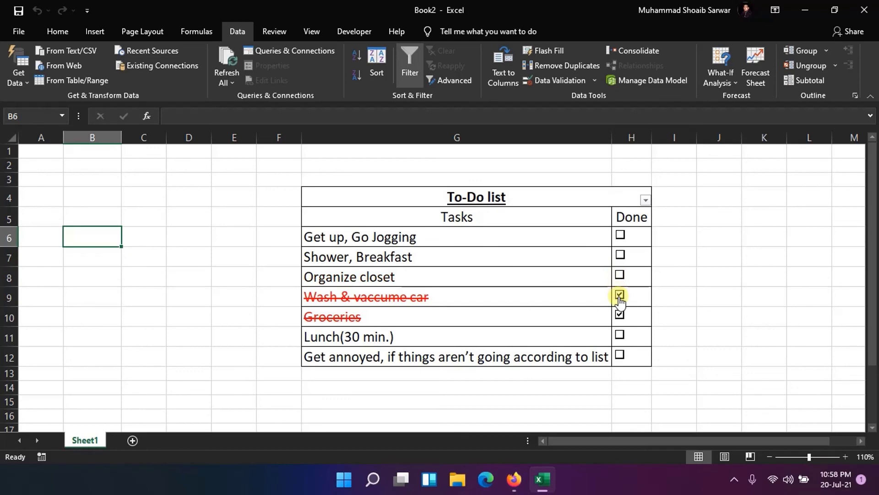
{"action": "left_click", "coordinate": [619, 295]}
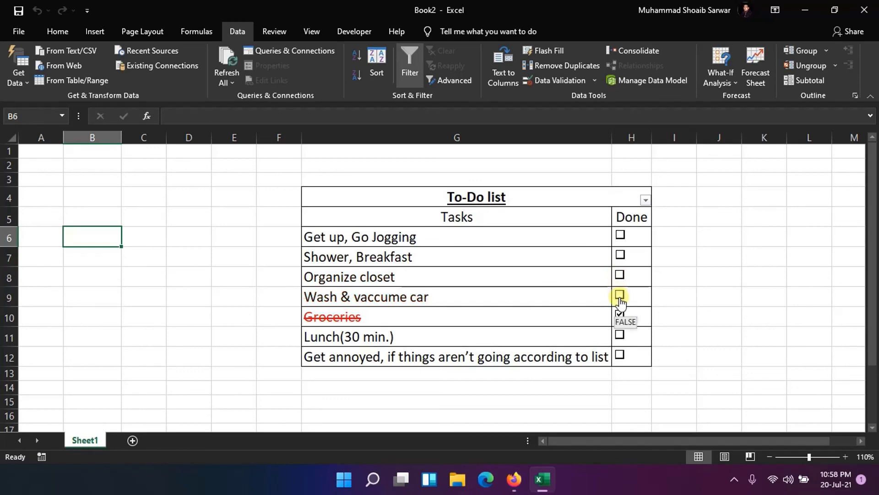